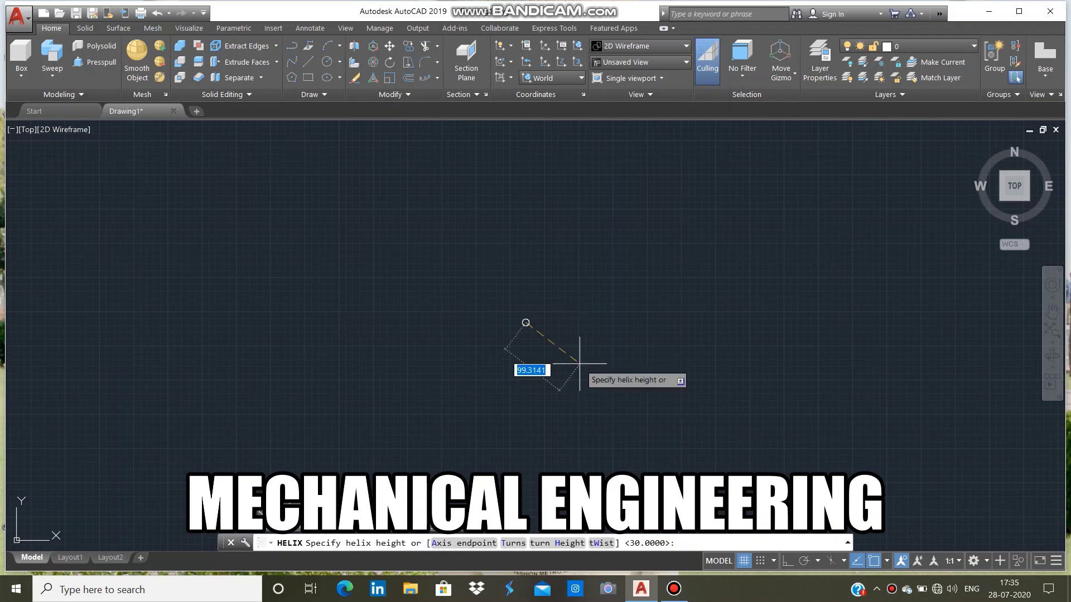
Finish the helix with 1 turn and a height of 30.
{"action": "left_click", "coordinate": [512, 543]}
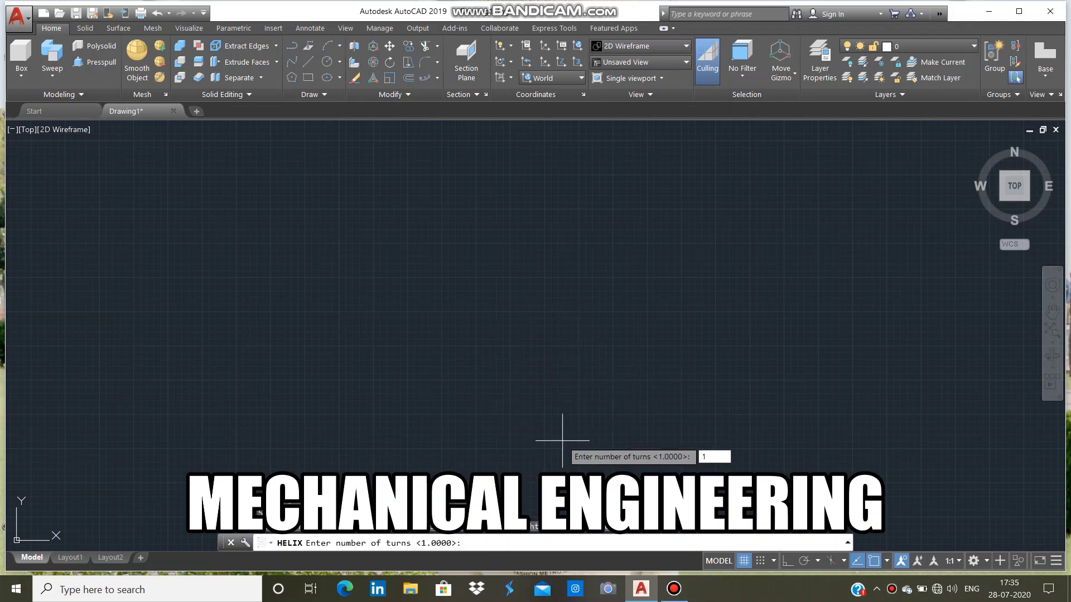
{"action": "key", "text": "Return"}
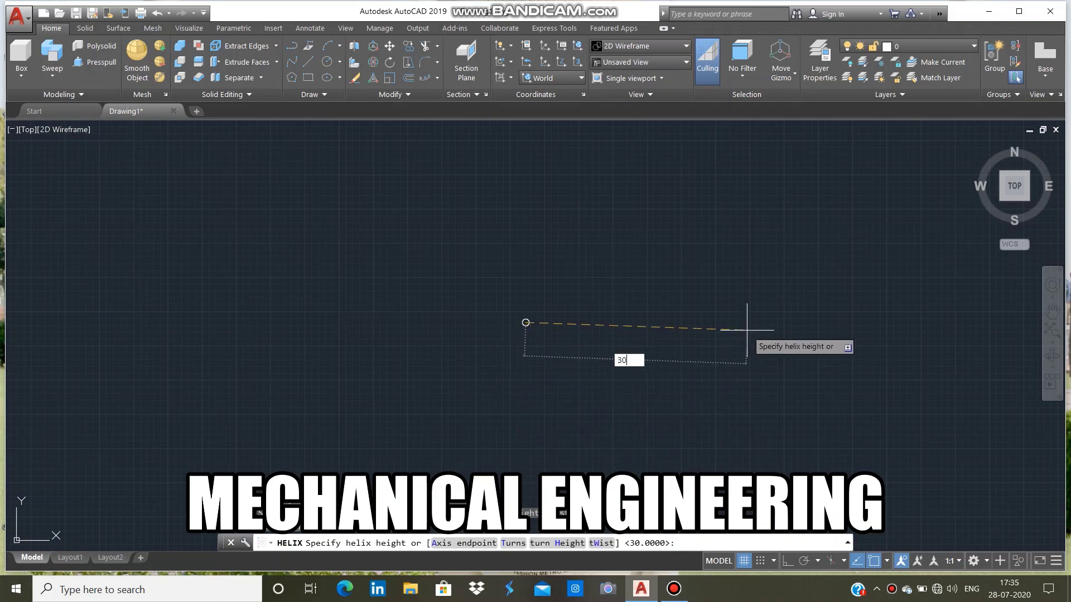
{"action": "key", "text": "Return"}
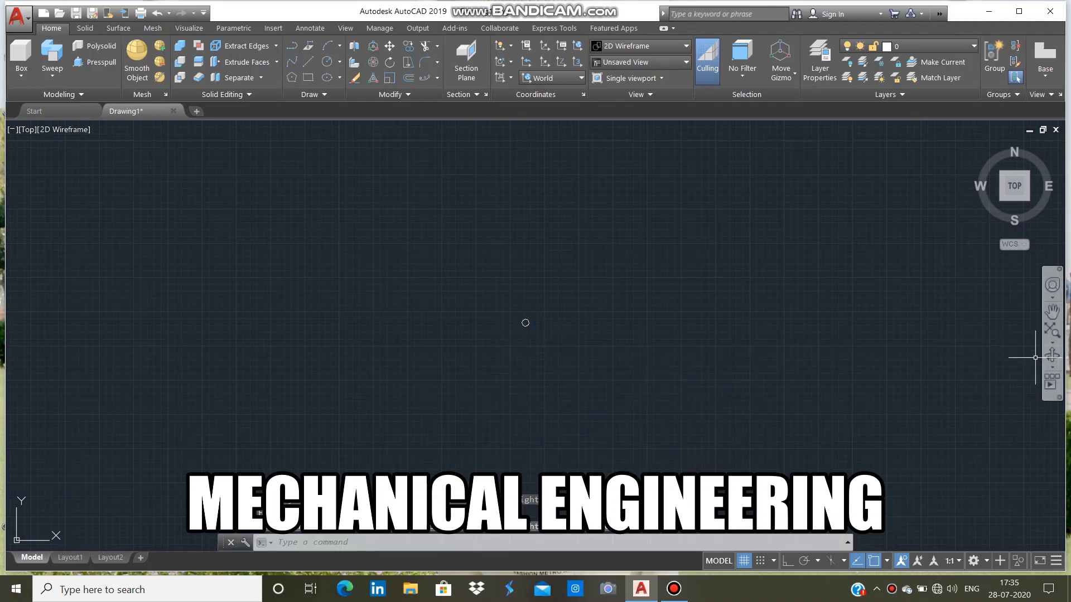
With Ortho on, draw a line 10 units long from the helix's lower endpoint along the negative X direction.
{"action": "middle_click_drag", "start_coordinate": [525, 323], "coordinate": [525, 322], "text": "shift"}
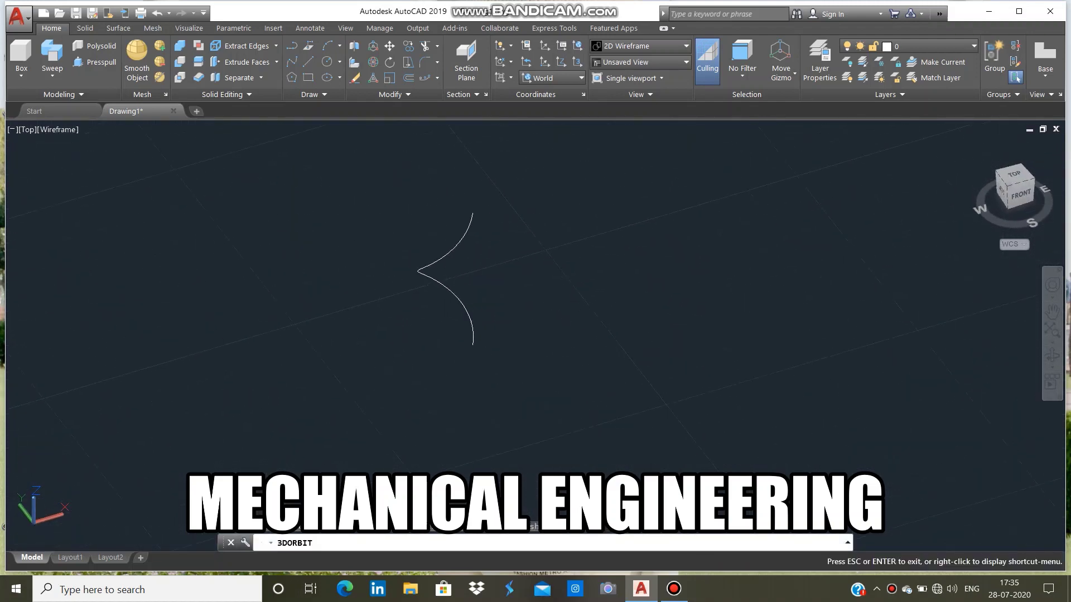
{"action": "middle_click_drag", "start_coordinate": [525, 322], "coordinate": [549, 296]}
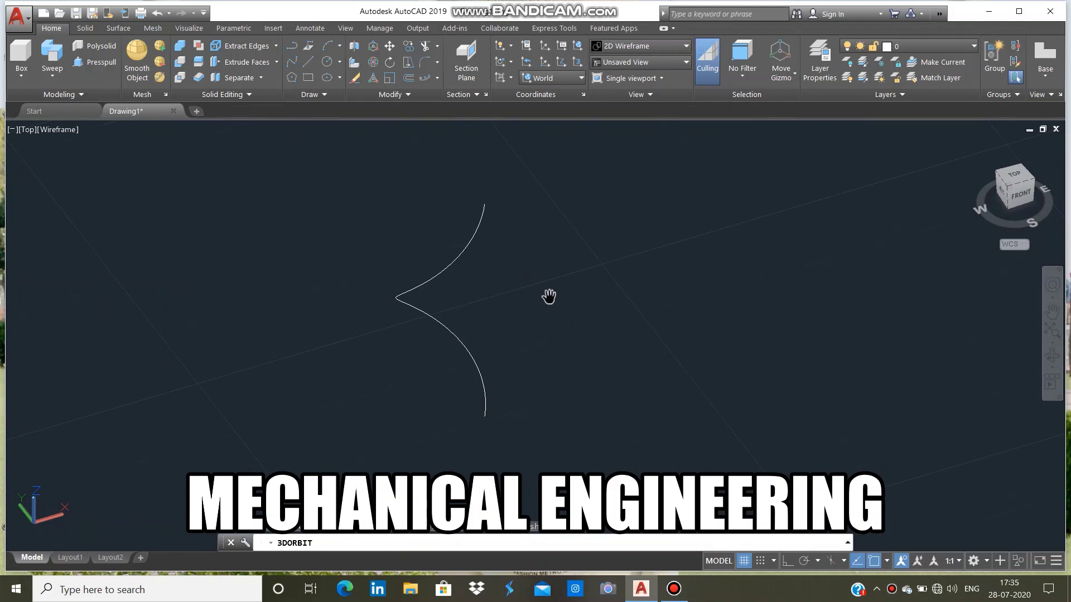
{"action": "key", "text": "Escape"}
{"action": "type", "text": "l"}
{"action": "key", "text": "Return"}
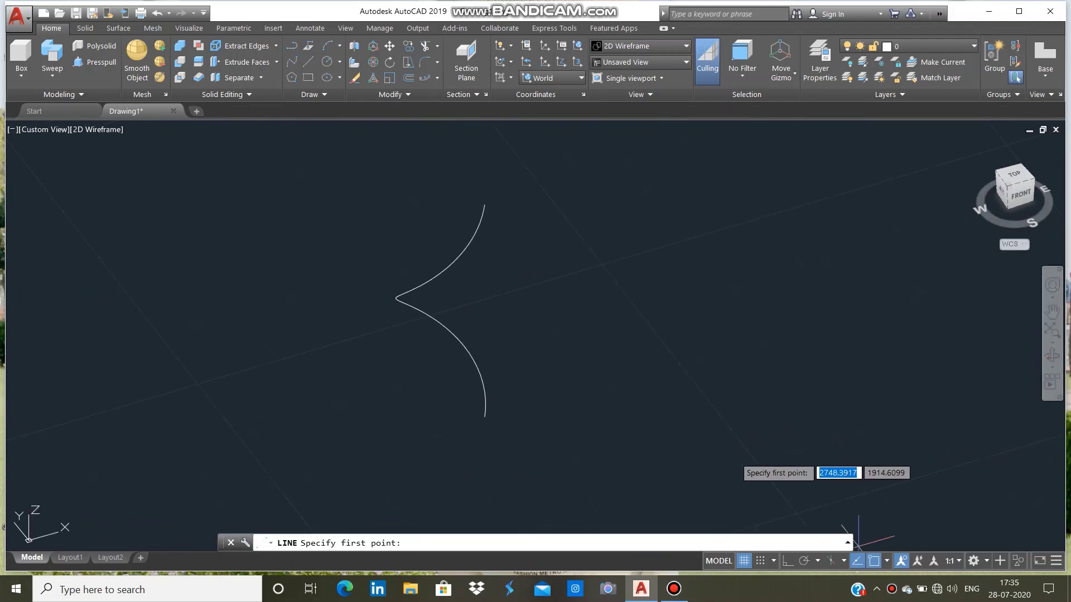
{"action": "key", "text": "F8"}
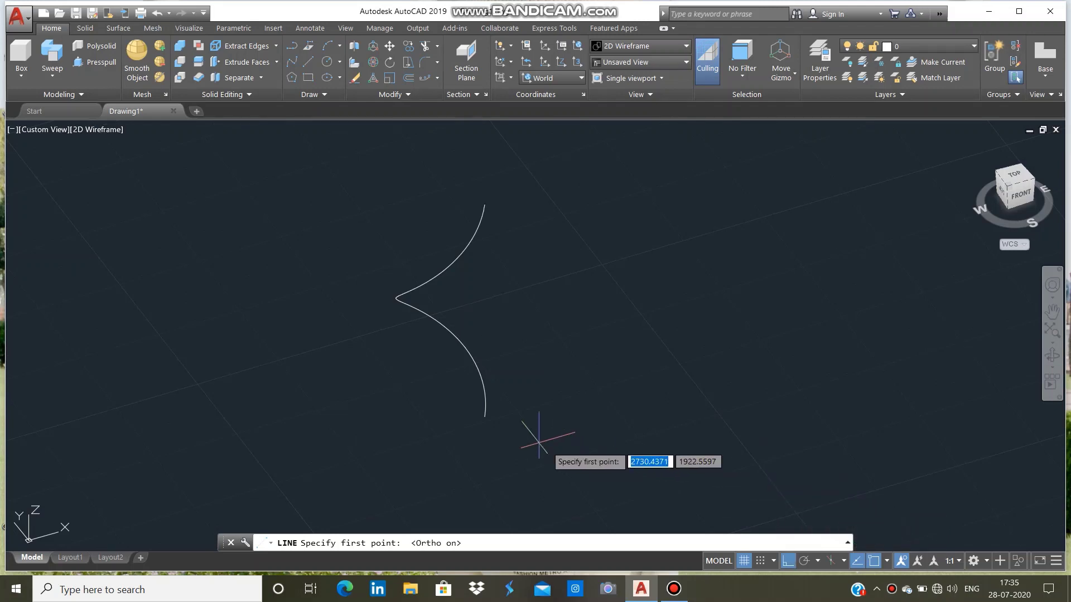
{"action": "left_click", "coordinate": [485, 413]}
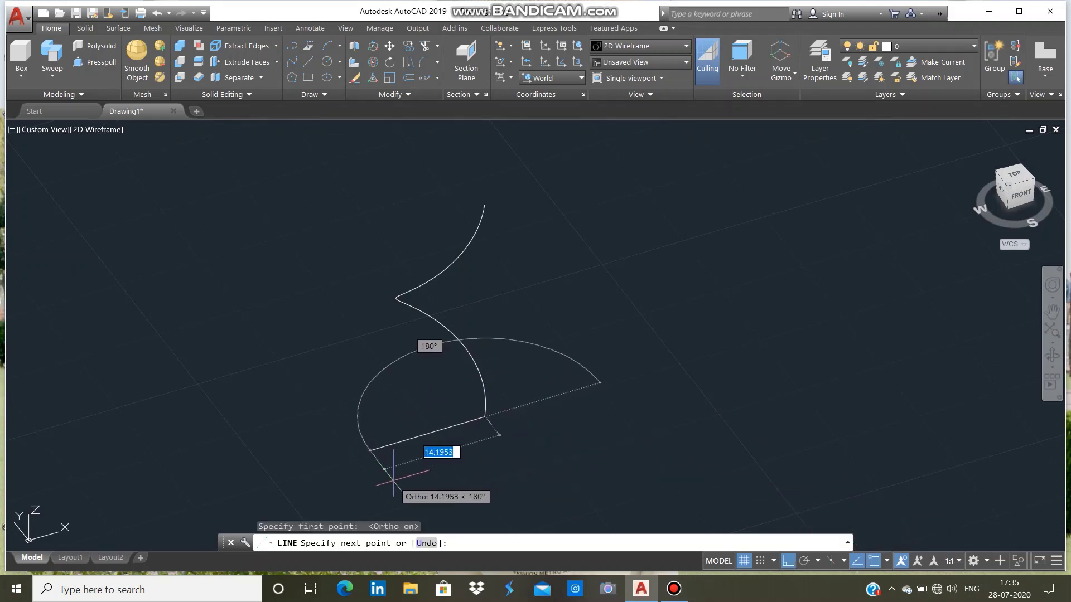
{"action": "type", "text": "10"}
{"action": "key", "text": "Return"}
{"action": "right_click", "coordinate": [581, 385]}
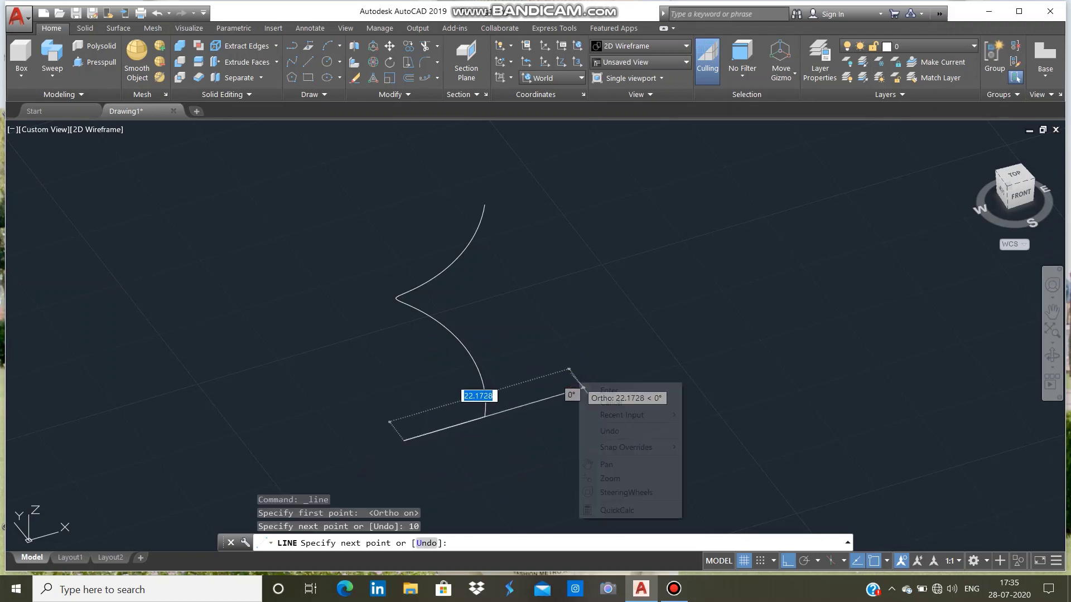
{"action": "left_click", "coordinate": [609, 389]}
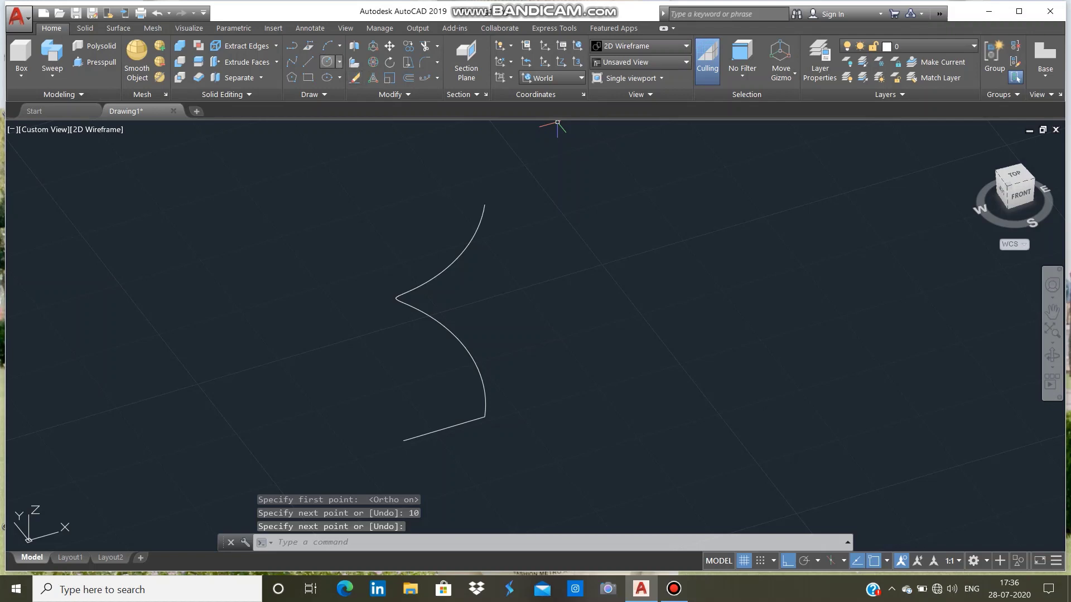
Try a center-radius circle of radius 5 in the empty area beside the helix, and undo it.
{"action": "left_click", "coordinate": [339, 61]}
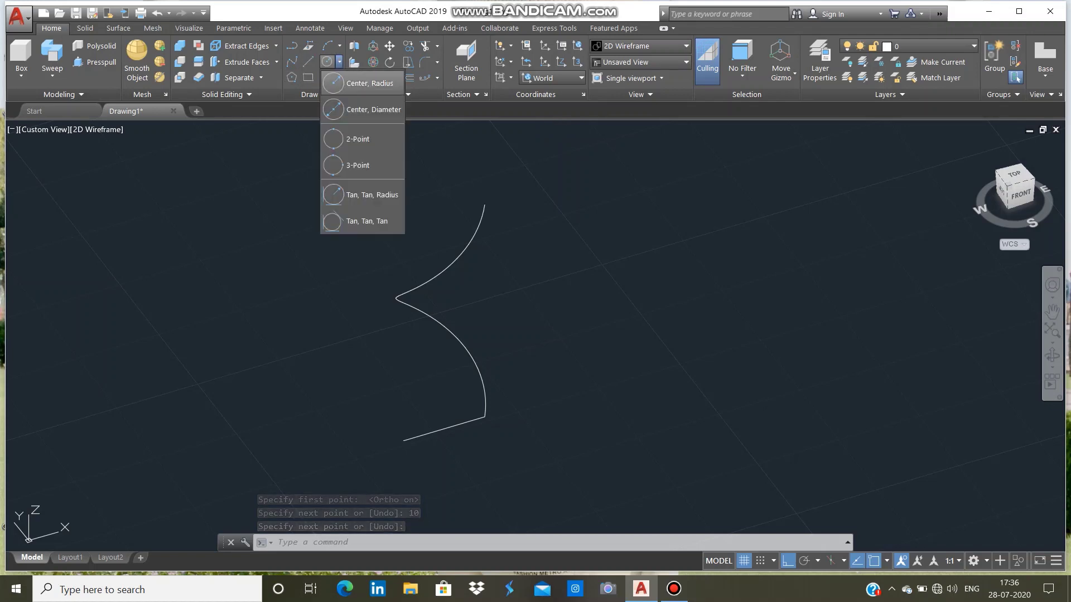
{"action": "left_click", "coordinate": [365, 82]}
{"action": "left_click", "coordinate": [580, 305]}
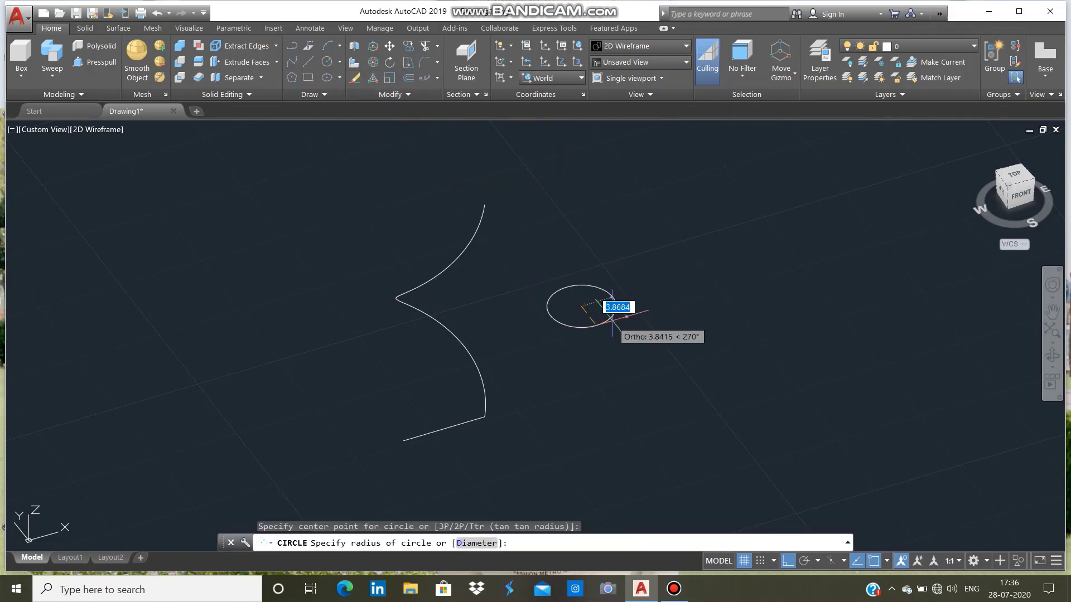
{"action": "type", "text": "5"}
{"action": "key", "text": "Return"}
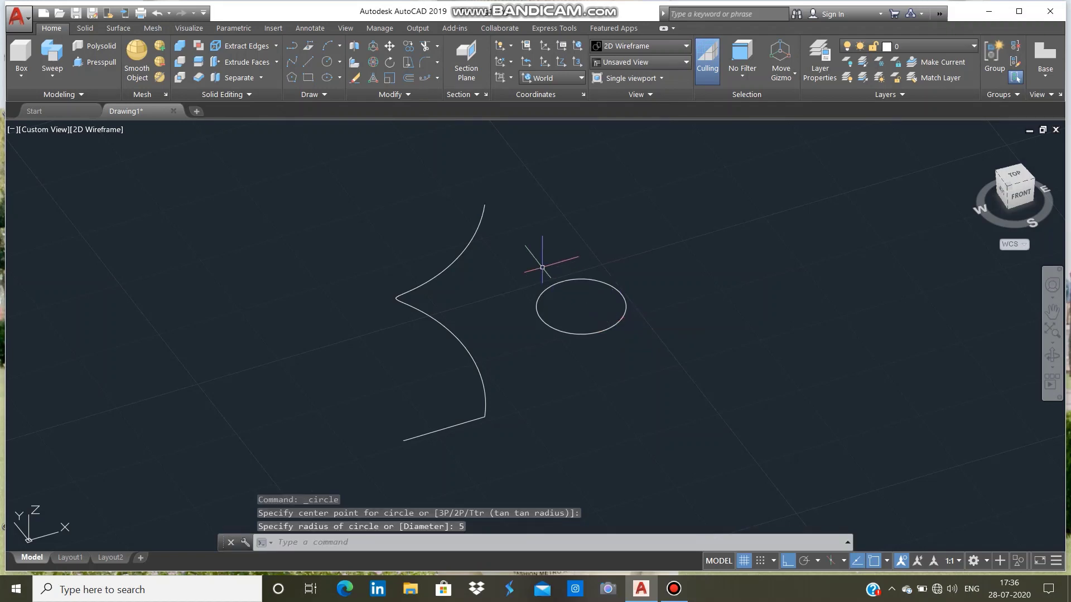
{"action": "key", "text": "ctrl+z"}
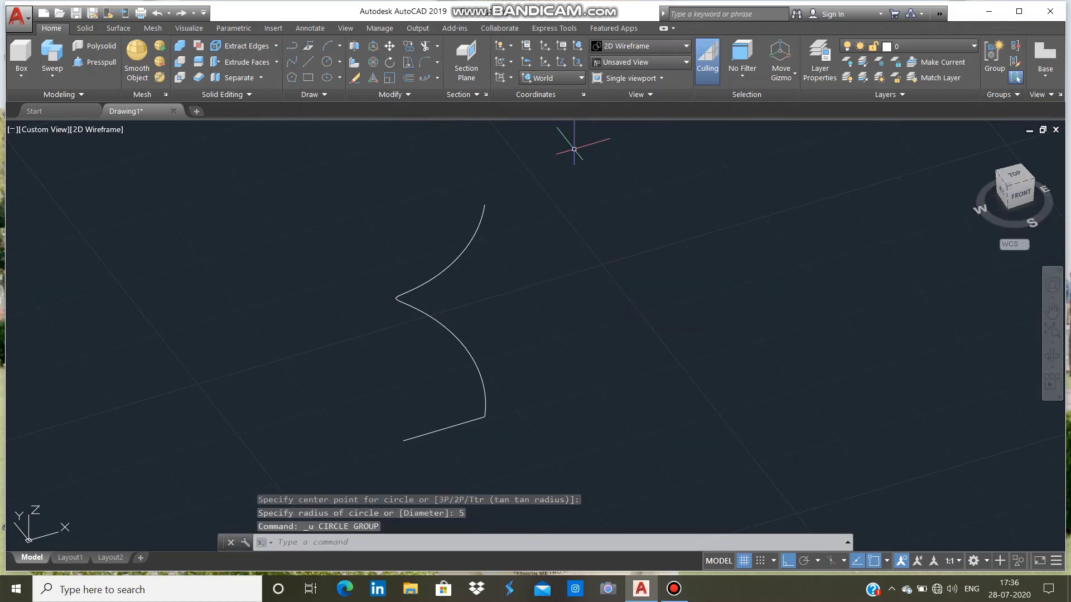
Draw a circle of radius 0.5 in the empty area beside the helix.
{"action": "key", "text": "Return"}
{"action": "left_click", "coordinate": [634, 349]}
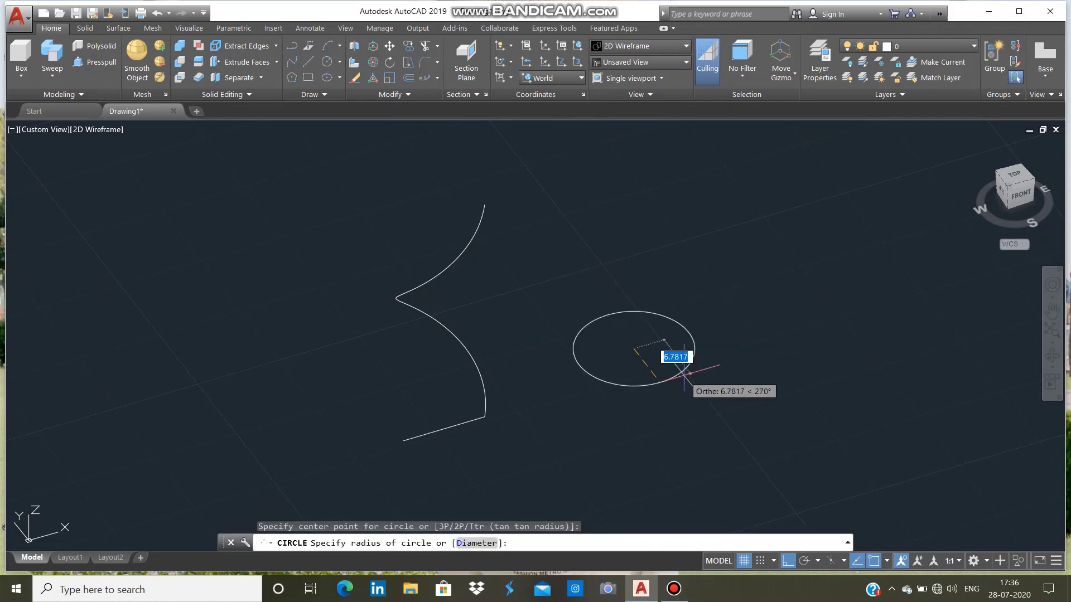
{"action": "type", "text": ".5"}
{"action": "key", "text": "Return"}
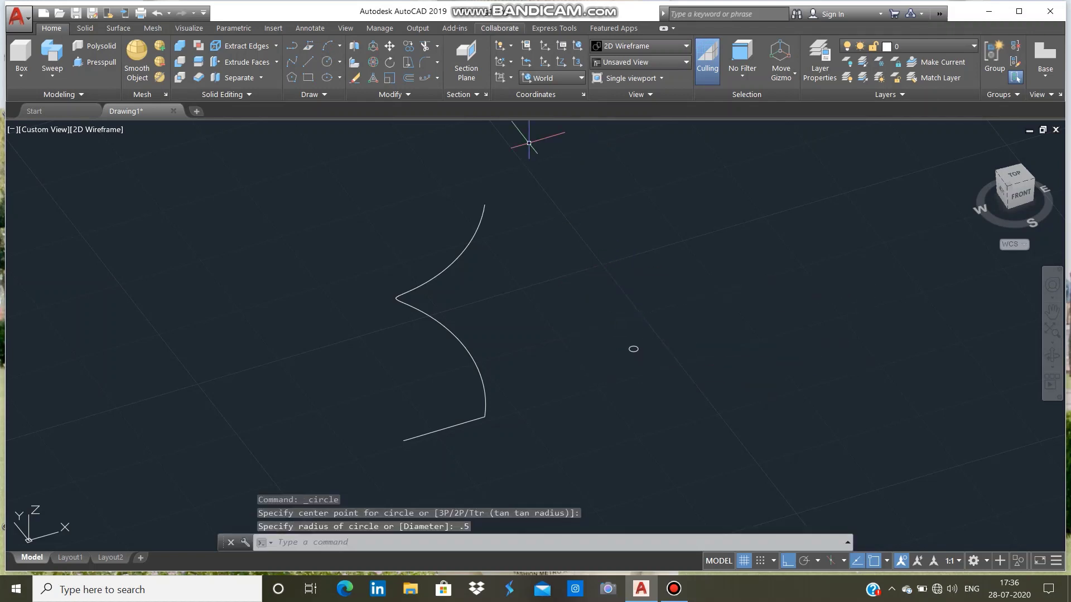
Sweep the small circle along the straight line at the helix's lower end to form a solid rod.
{"action": "left_click", "coordinate": [52, 53]}
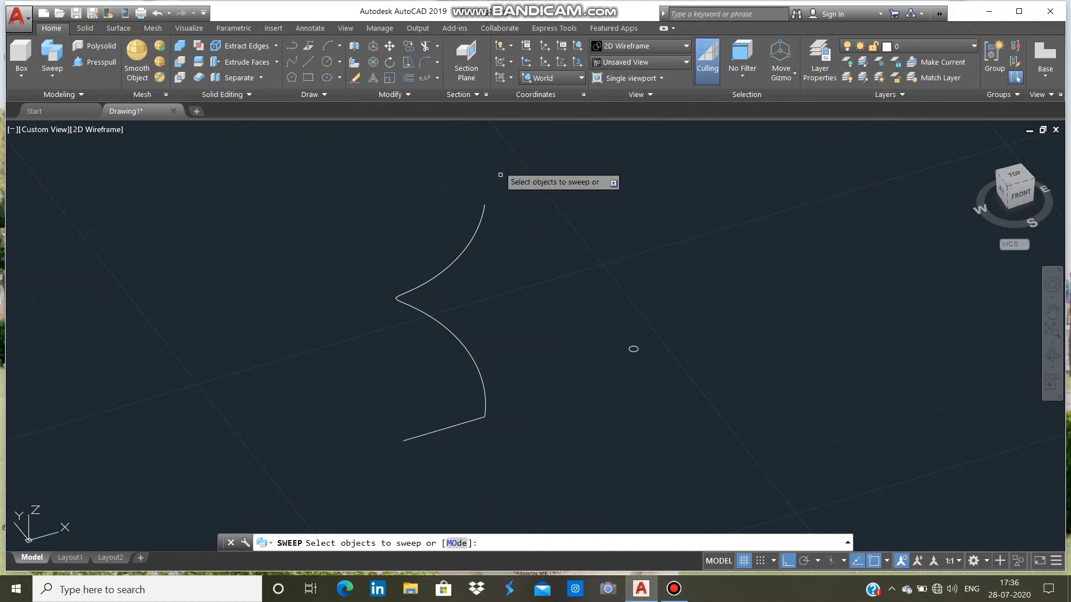
{"action": "mouse_move", "coordinate": [619, 335]}
{"action": "left_mouse_down"}
{"action": "mouse_move", "coordinate": [644, 362]}
{"action": "mouse_move", "coordinate": [655, 347]}
{"action": "mouse_move", "coordinate": [630, 351]}
{"action": "left_mouse_up"}
{"action": "key", "text": "Return"}
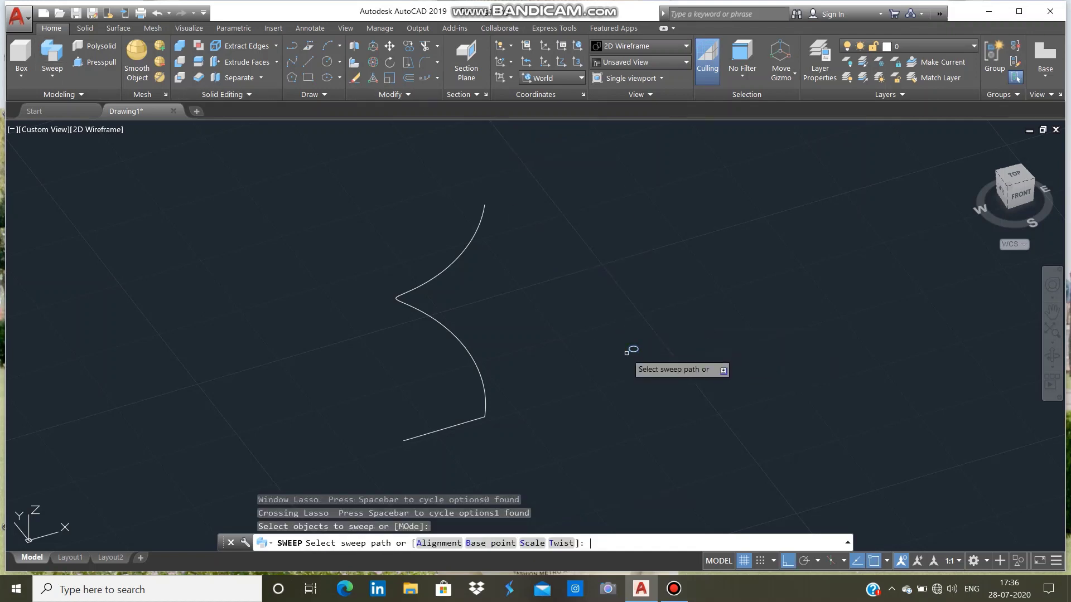
{"action": "left_click", "coordinate": [407, 440]}
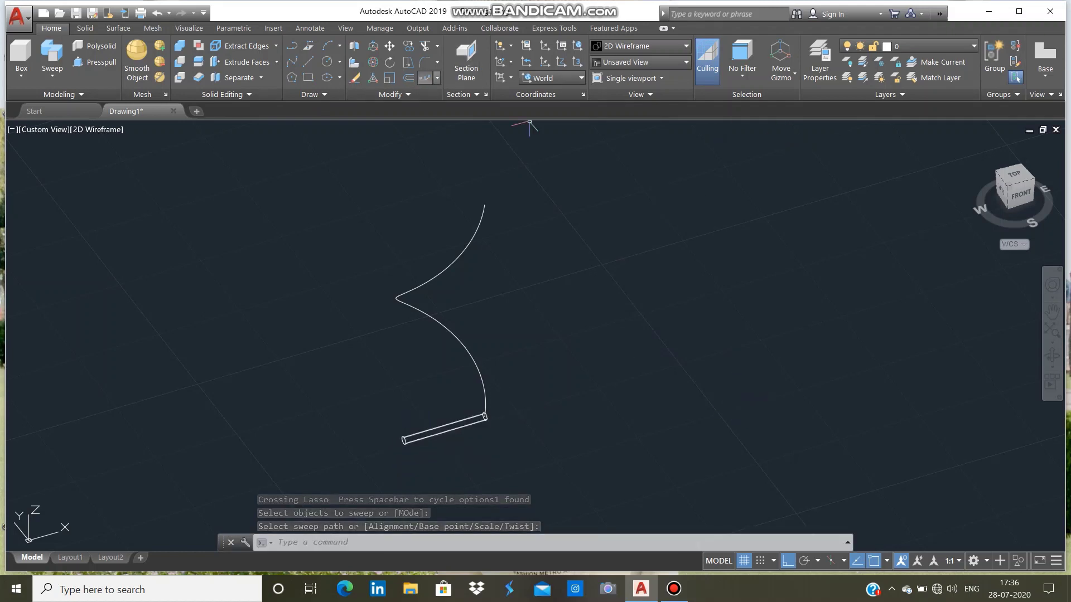
Create an associative path array of the swept rod along the helix with a spacing of 3 between items.
{"action": "left_click", "coordinate": [437, 78]}
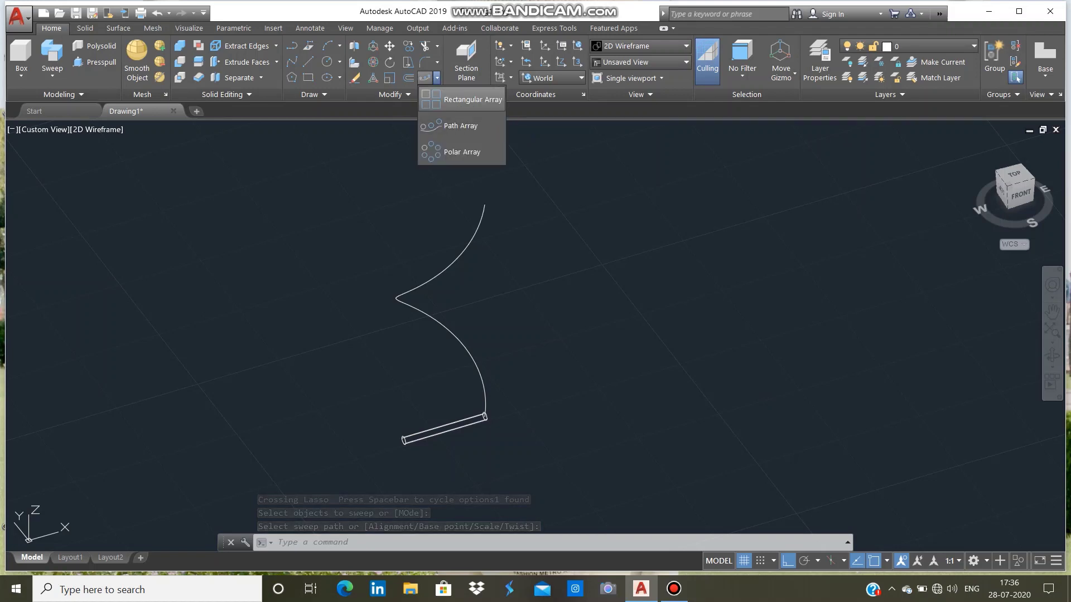
{"action": "left_click", "coordinate": [460, 125]}
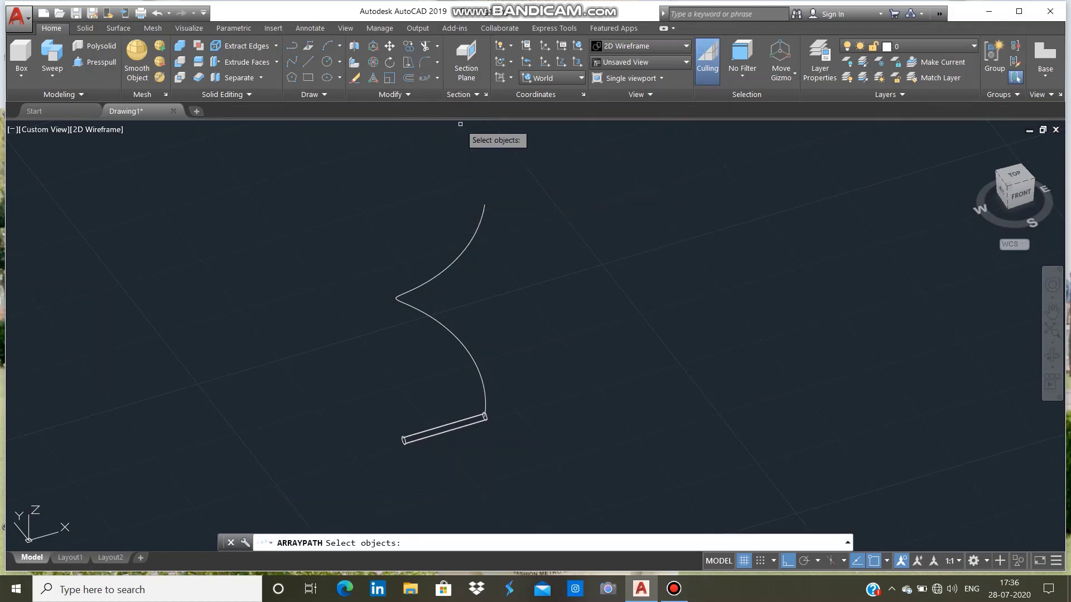
{"action": "left_click", "coordinate": [465, 425]}
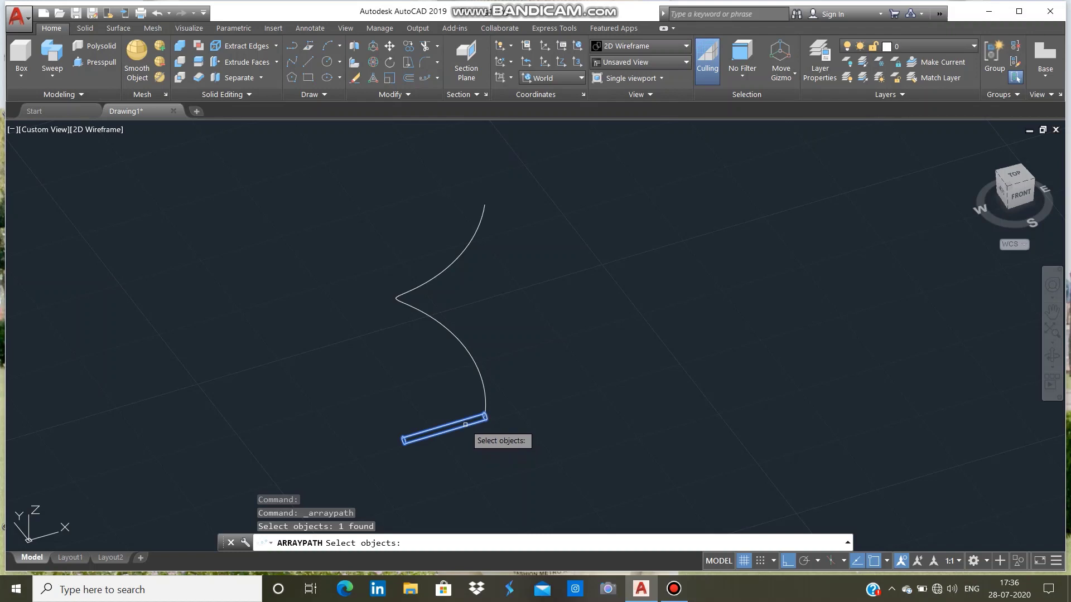
{"action": "key", "text": "Return"}
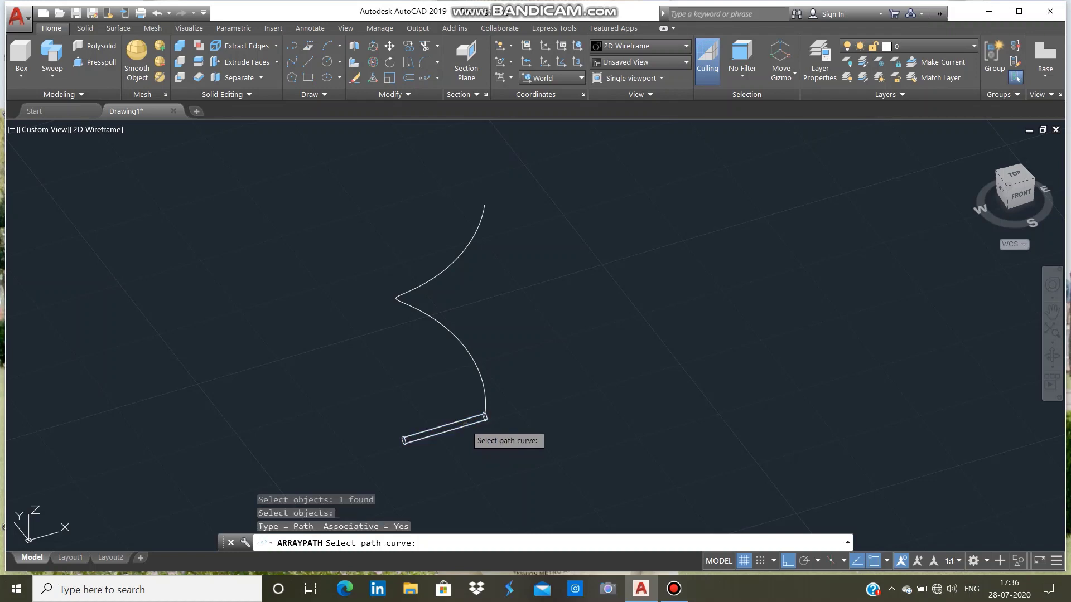
{"action": "left_click", "coordinate": [478, 364]}
{"action": "left_click", "coordinate": [479, 362]}
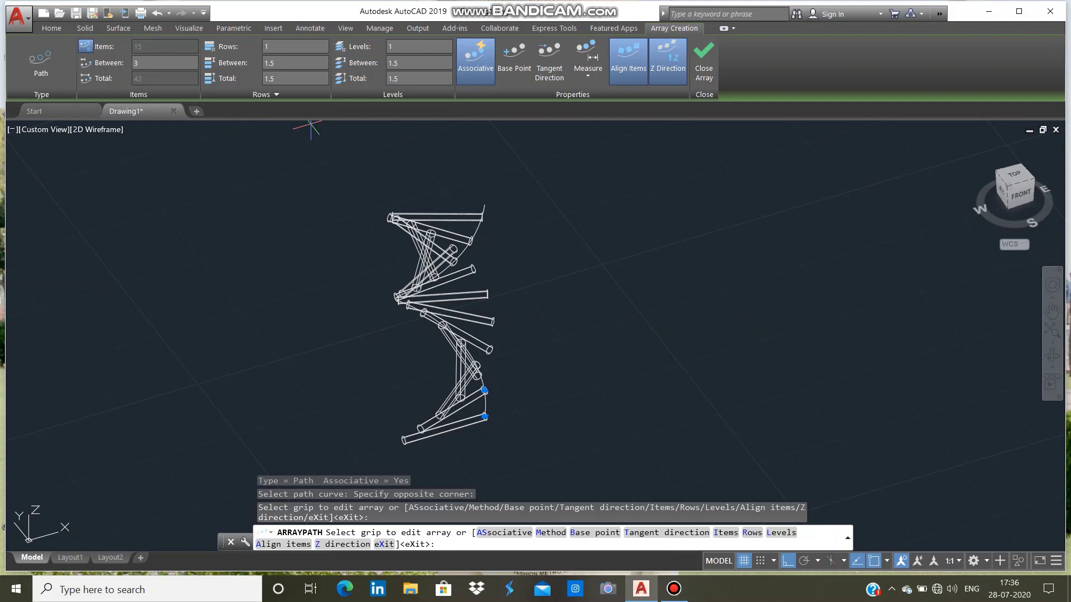
{"action": "left_click", "coordinate": [704, 61]}
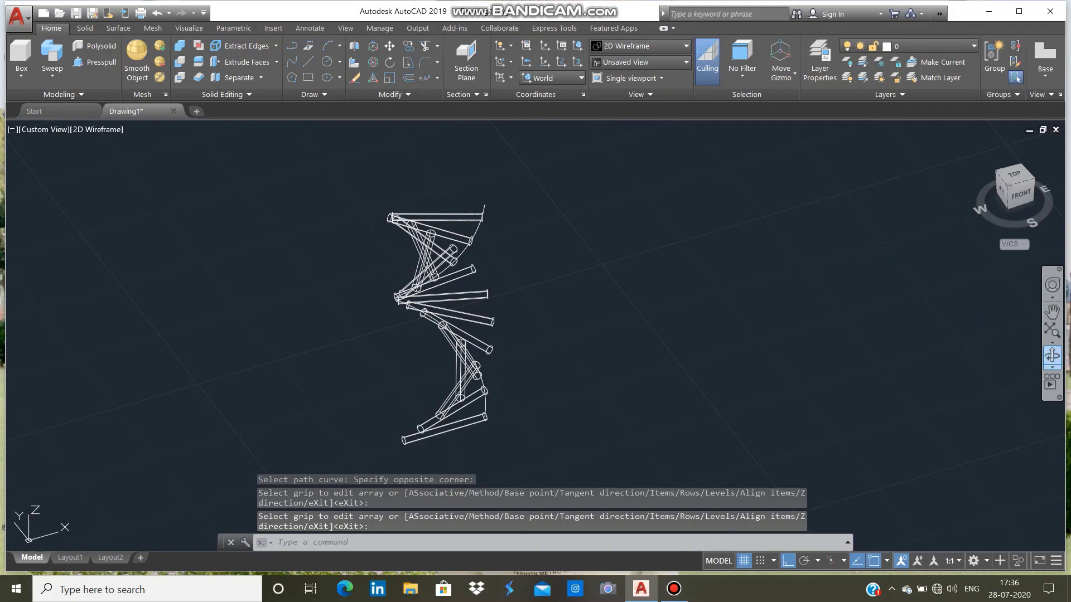
Draw a spline through the free ends of the lower rods, from the lowest rod up to the middle of the helix.
{"action": "left_click", "coordinate": [1052, 355]}
{"action": "left_click_drag", "start_coordinate": [502, 346], "coordinate": [586, 282]}
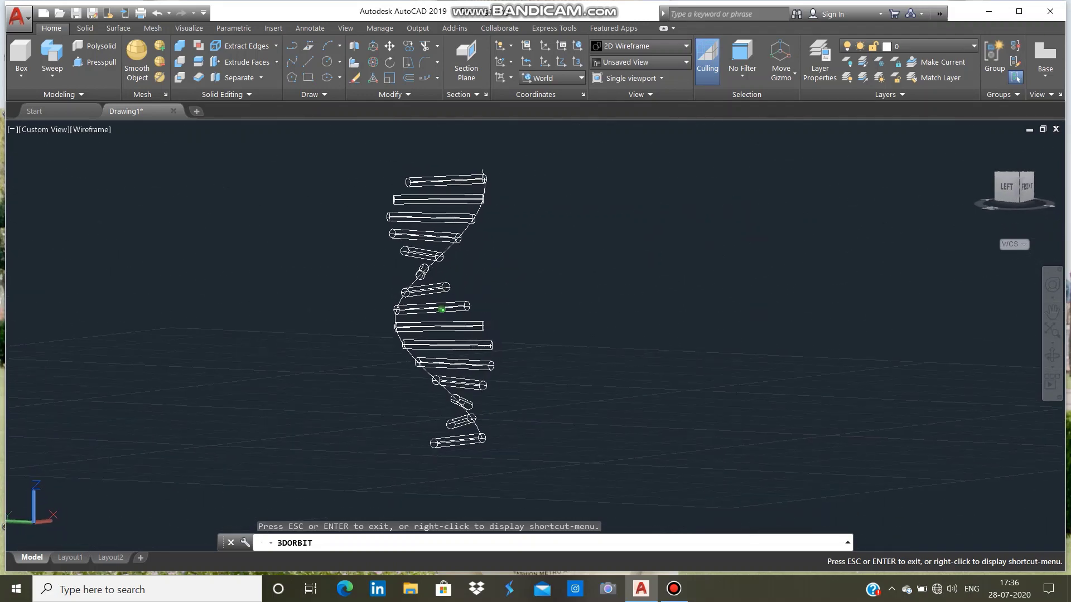
{"action": "left_click_drag", "start_coordinate": [585, 335], "coordinate": [579, 360]}
{"action": "scroll", "coordinate": [578, 360], "scroll_direction": "up", "scroll_amount": 4}
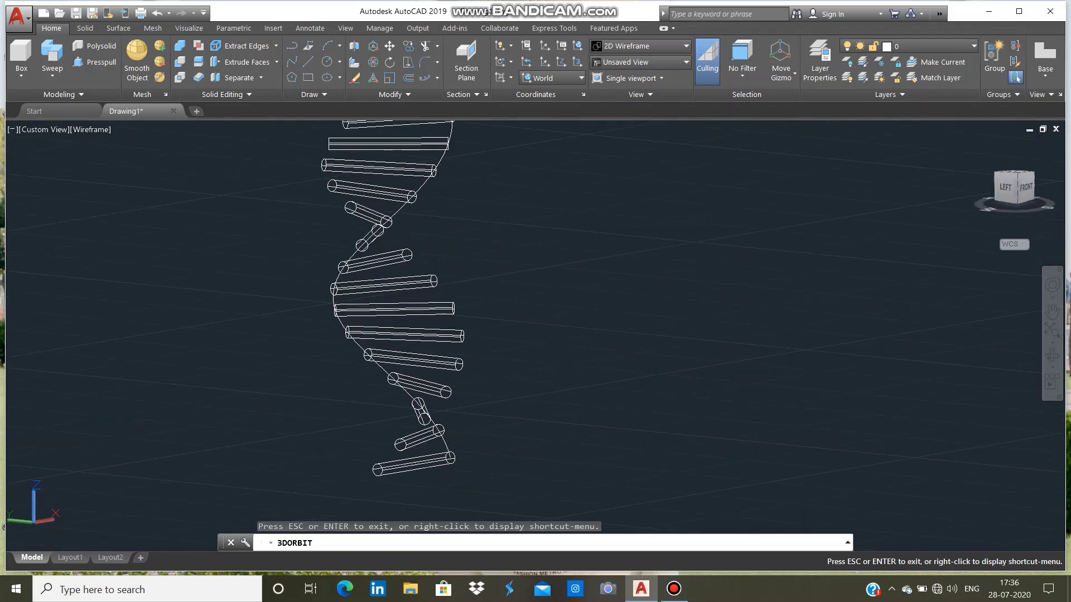
{"action": "key", "text": "Escape"}
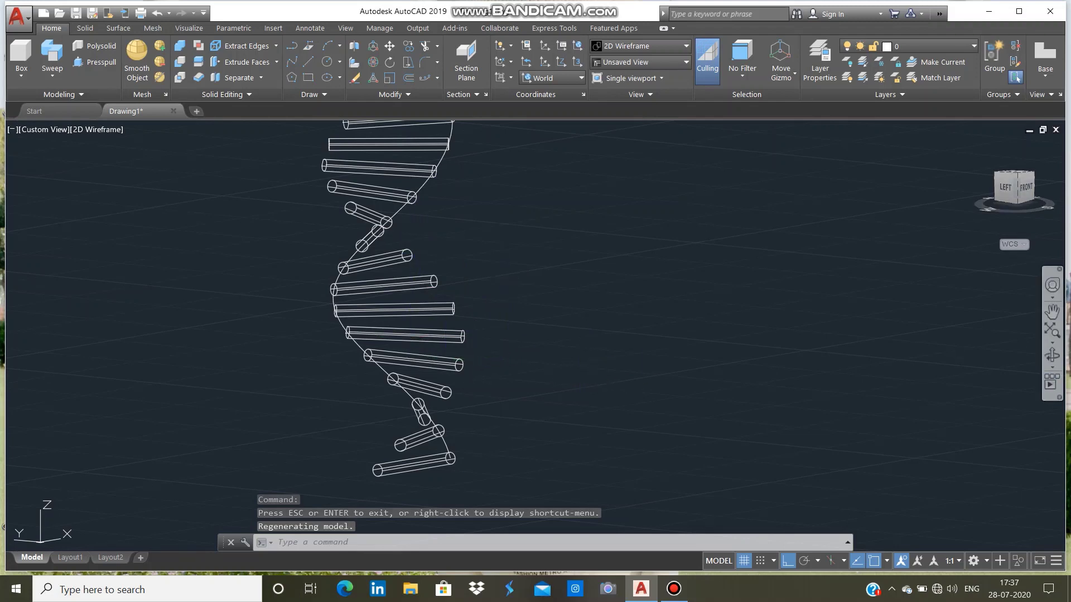
{"action": "left_click", "coordinate": [1052, 355]}
{"action": "left_click_drag", "start_coordinate": [580, 340], "coordinate": [689, 355]}
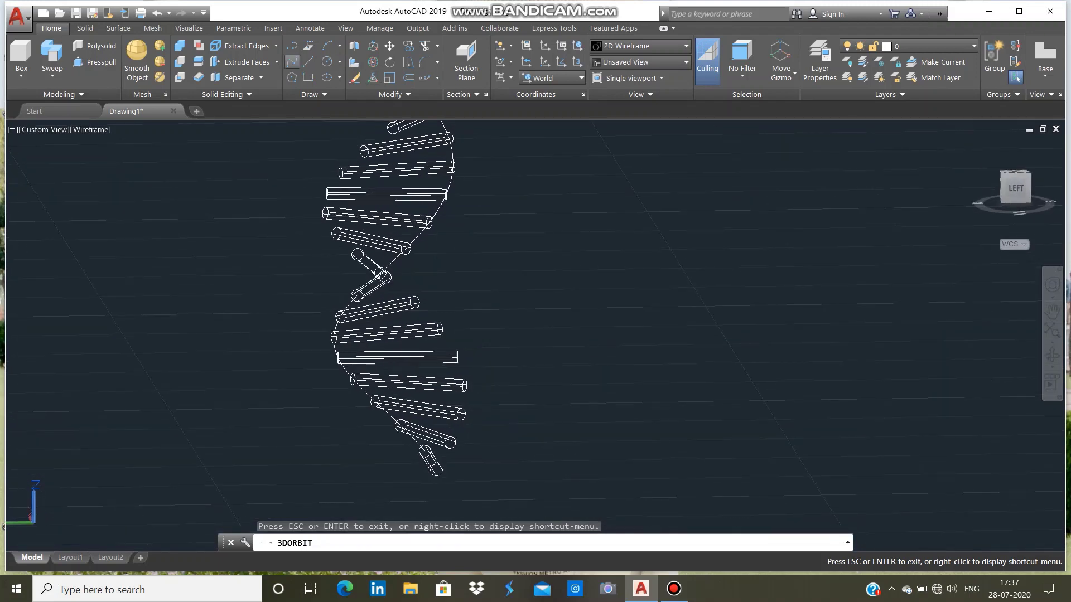
{"action": "left_click", "coordinate": [292, 61]}
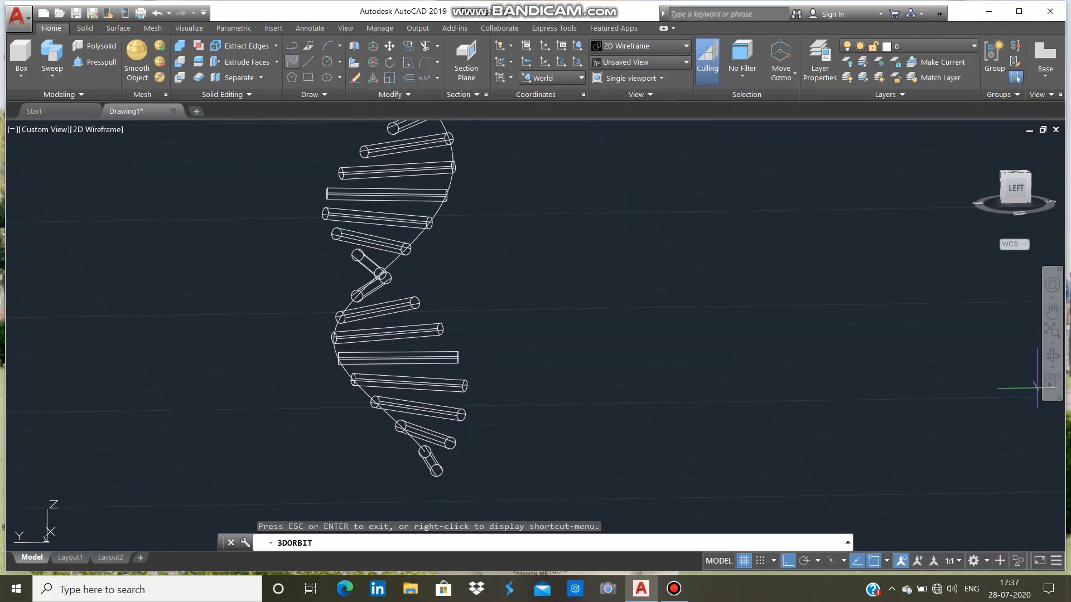
{"action": "left_click", "coordinate": [436, 470]}
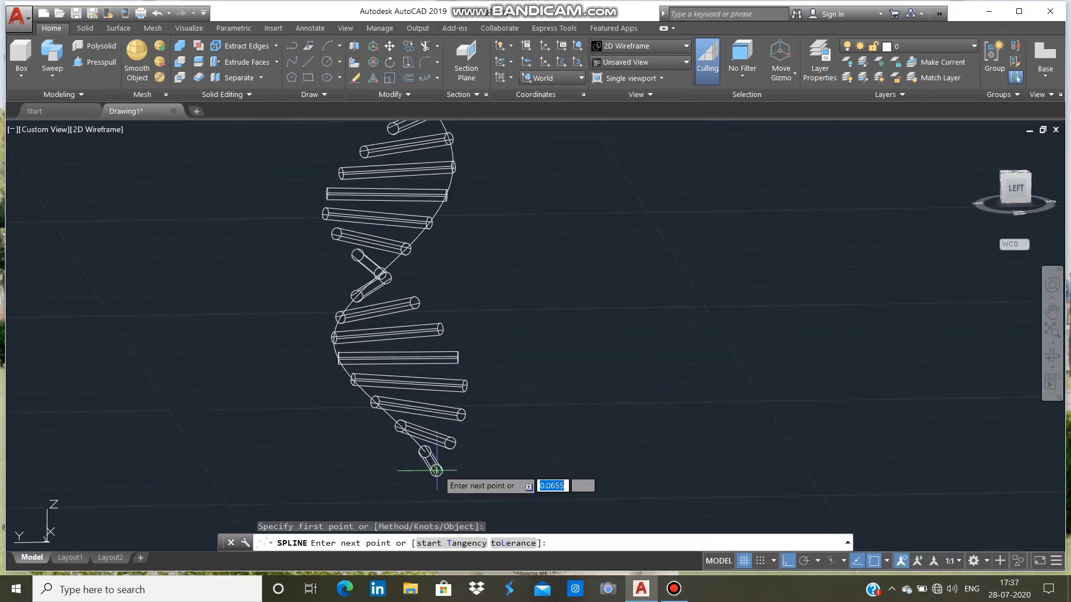
{"action": "left_click", "coordinate": [450, 443]}
{"action": "left_click", "coordinate": [462, 416]}
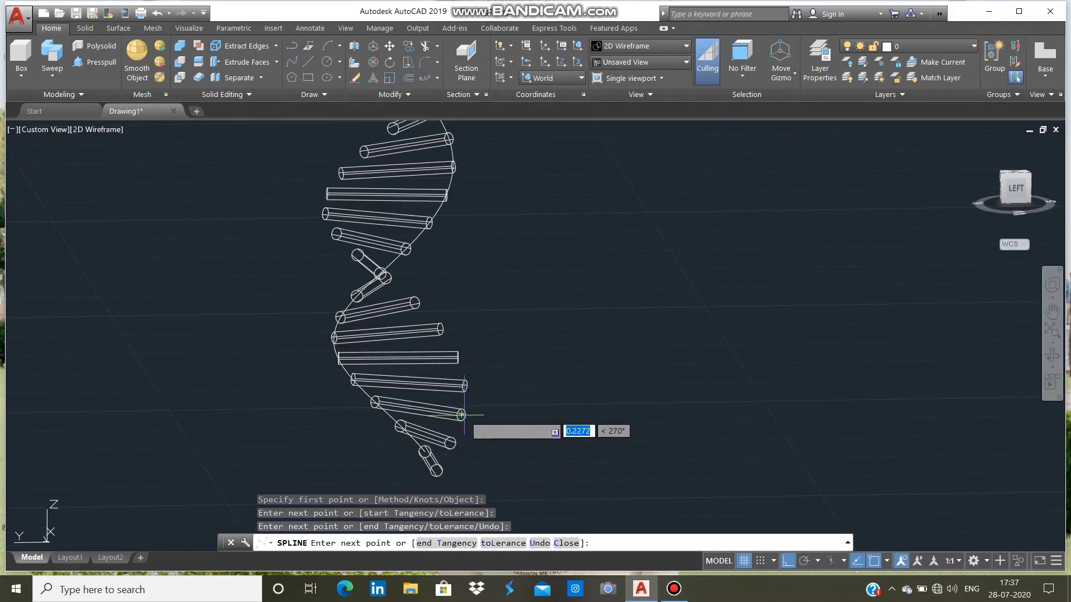
{"action": "left_click", "coordinate": [464, 386]}
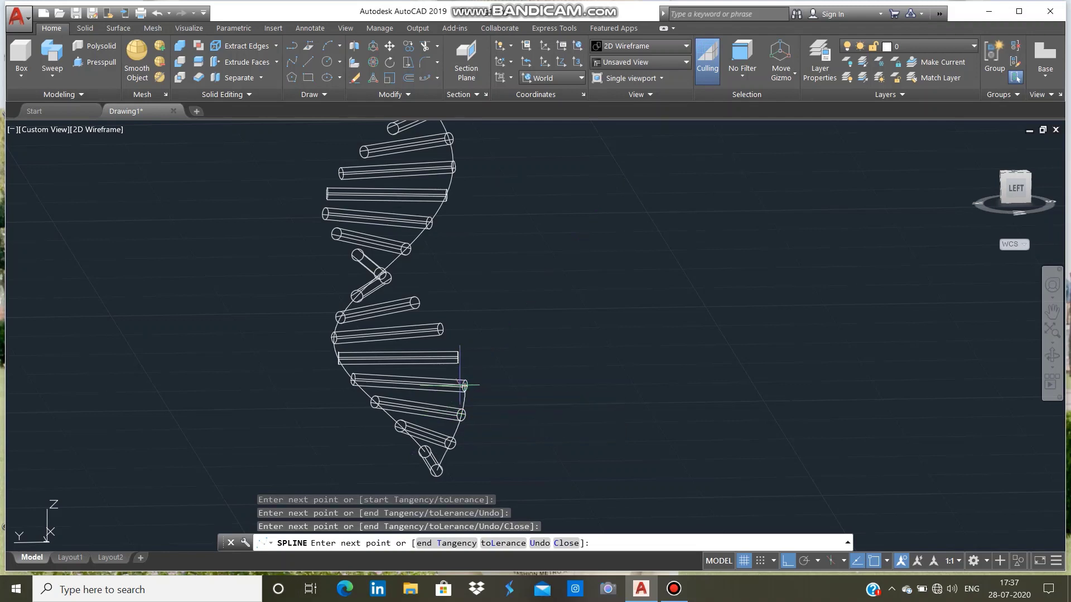
{"action": "left_click", "coordinate": [459, 355]}
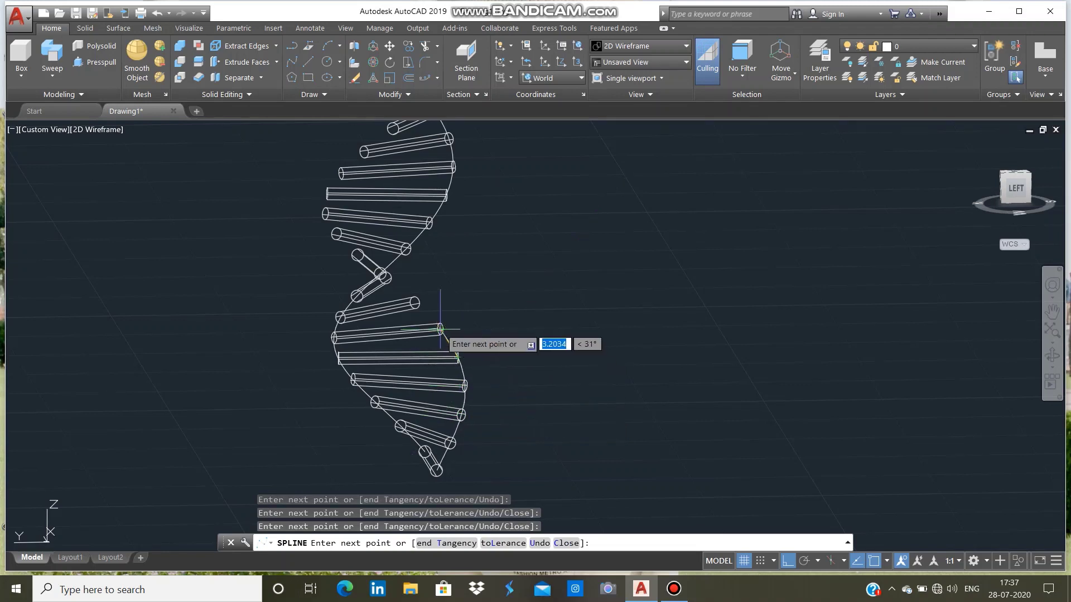
{"action": "left_click", "coordinate": [441, 330]}
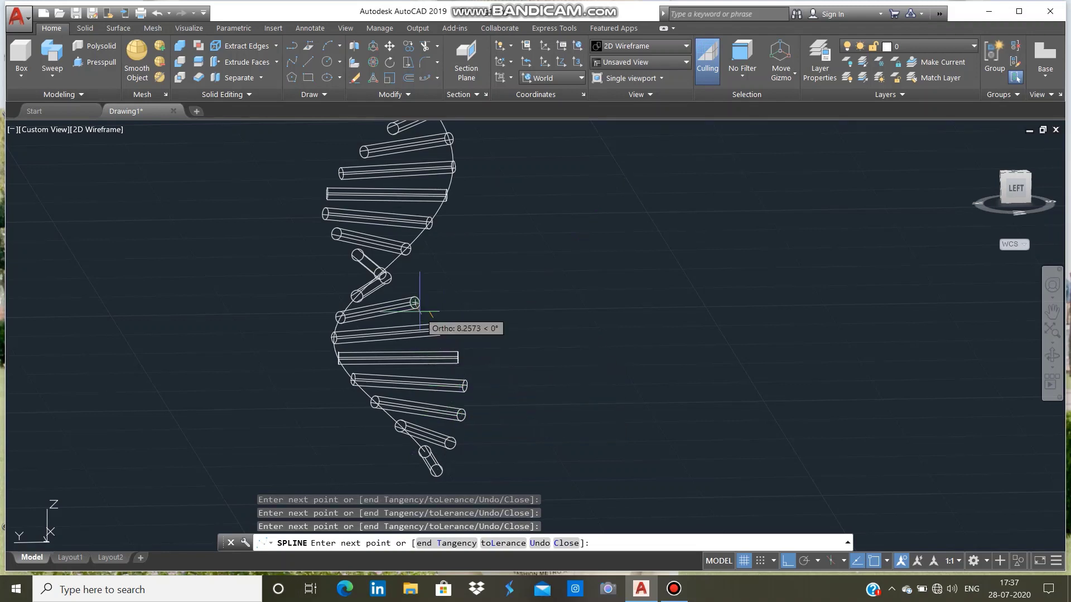
{"action": "right_click", "coordinate": [442, 288]}
{"action": "left_click", "coordinate": [469, 296]}
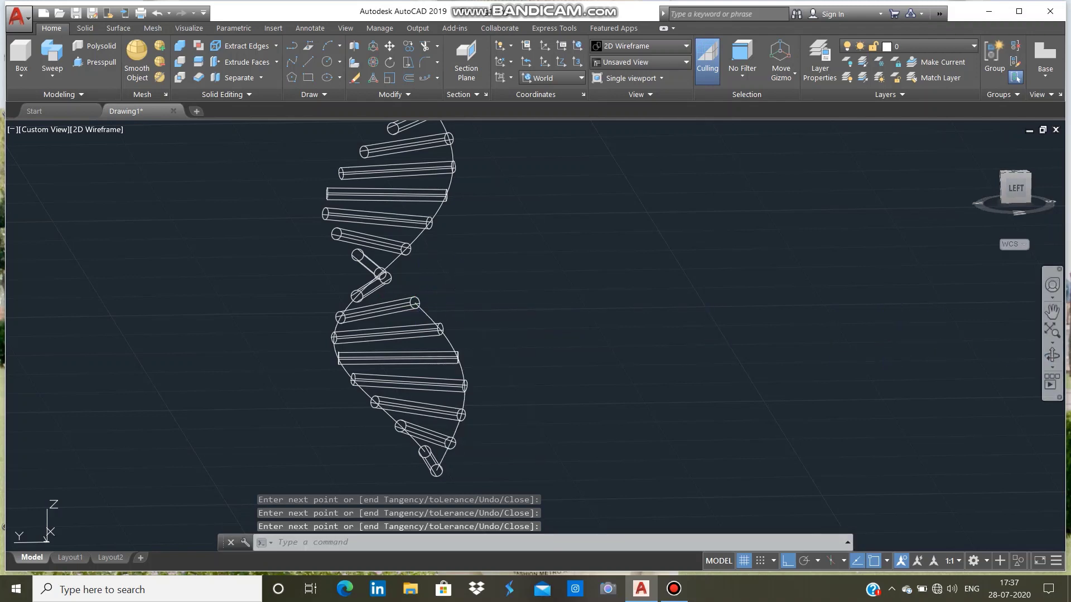
Draw a second spline from the first spline's upper end through the free ends of the remaining rods up to the topmost one.
{"action": "left_click", "coordinate": [1052, 355]}
{"action": "left_click_drag", "start_coordinate": [424, 304], "coordinate": [41, 304]}
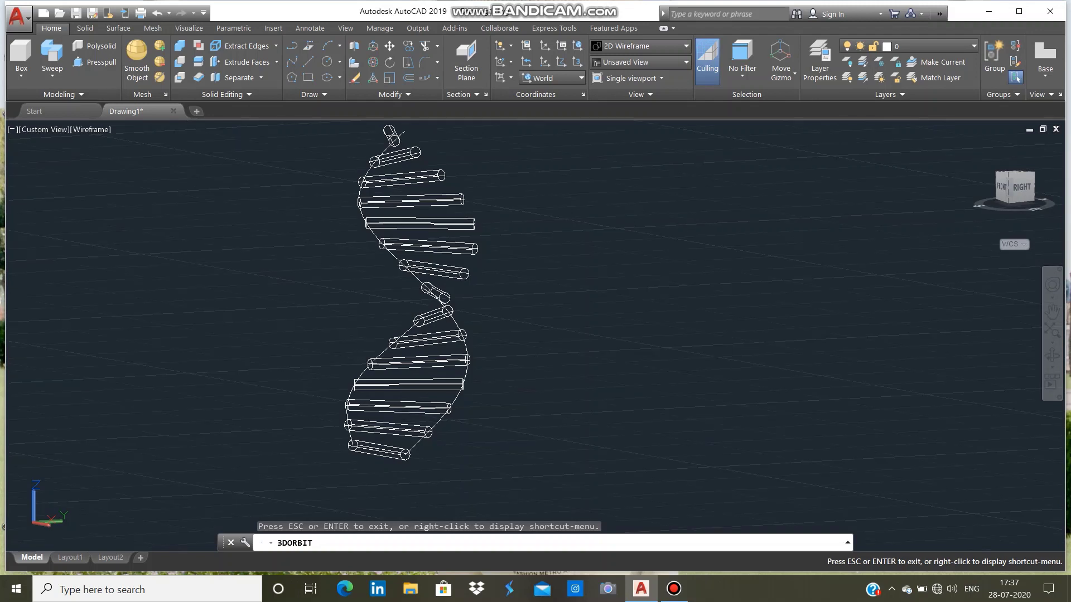
{"action": "left_click", "coordinate": [418, 321]}
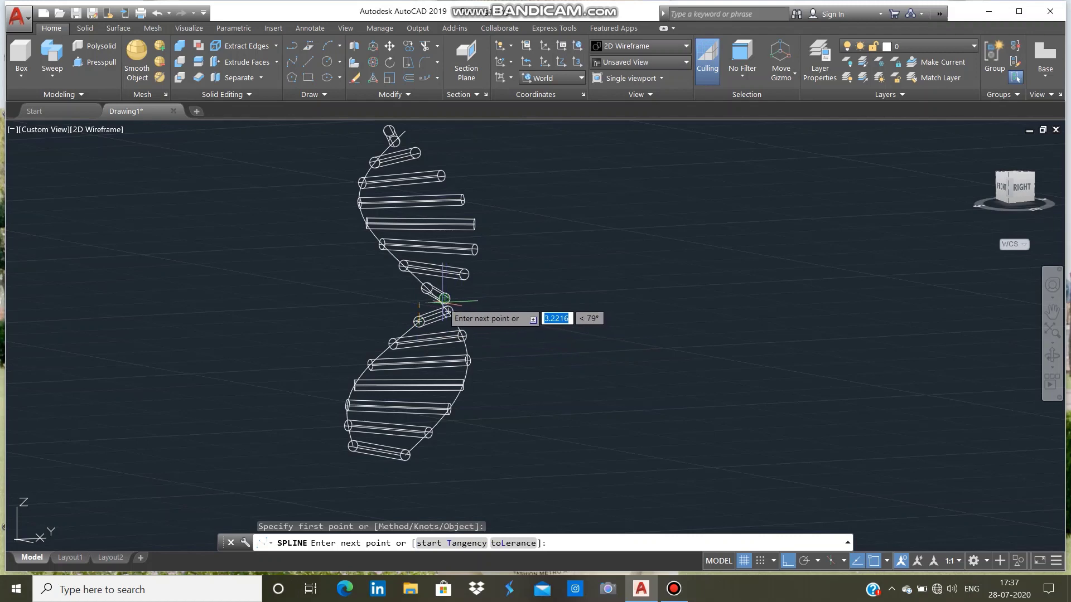
{"action": "left_click", "coordinate": [444, 297]}
{"action": "left_click", "coordinate": [464, 274]}
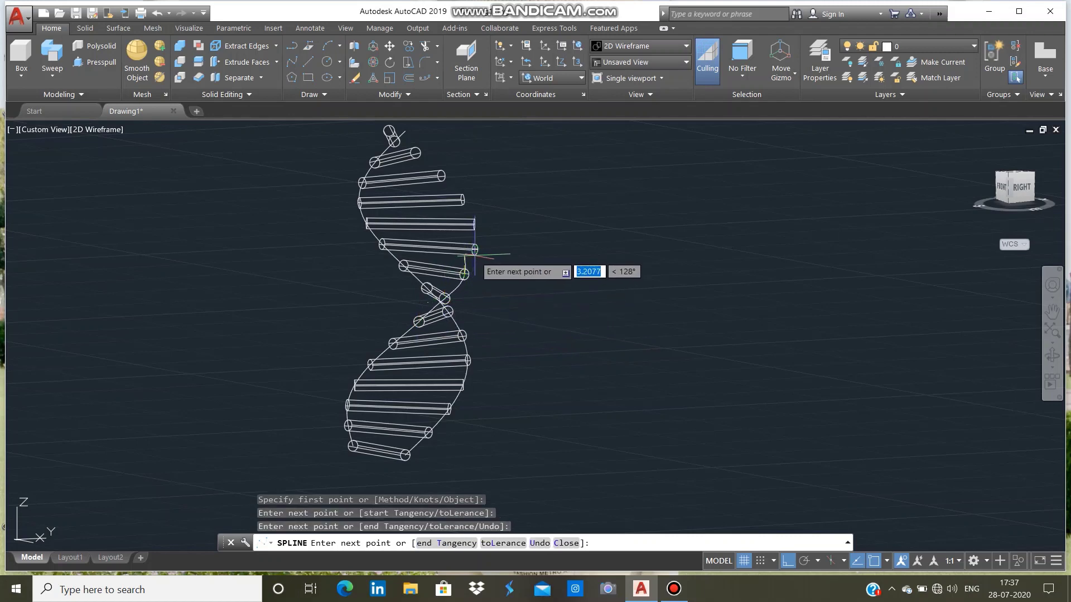
{"action": "left_click", "coordinate": [475, 226]}
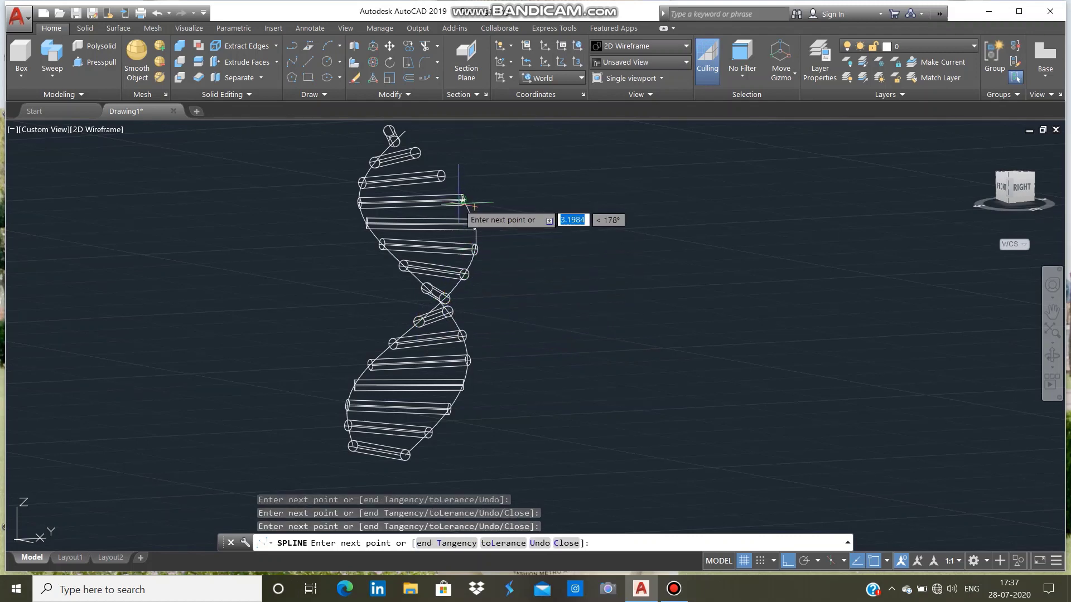
{"action": "left_click", "coordinate": [460, 196]}
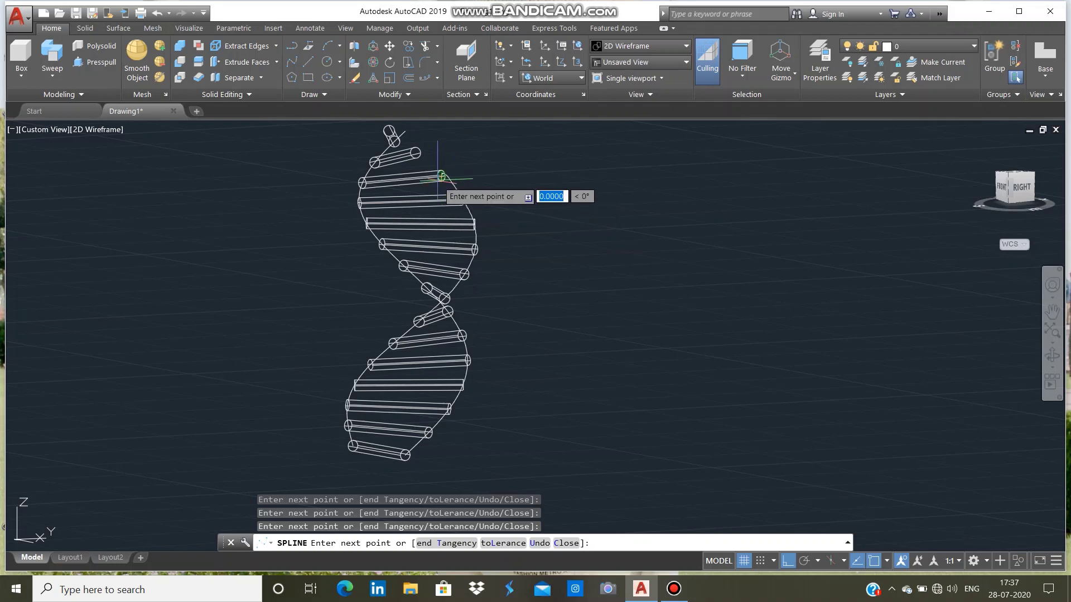
{"action": "left_click", "coordinate": [390, 131]}
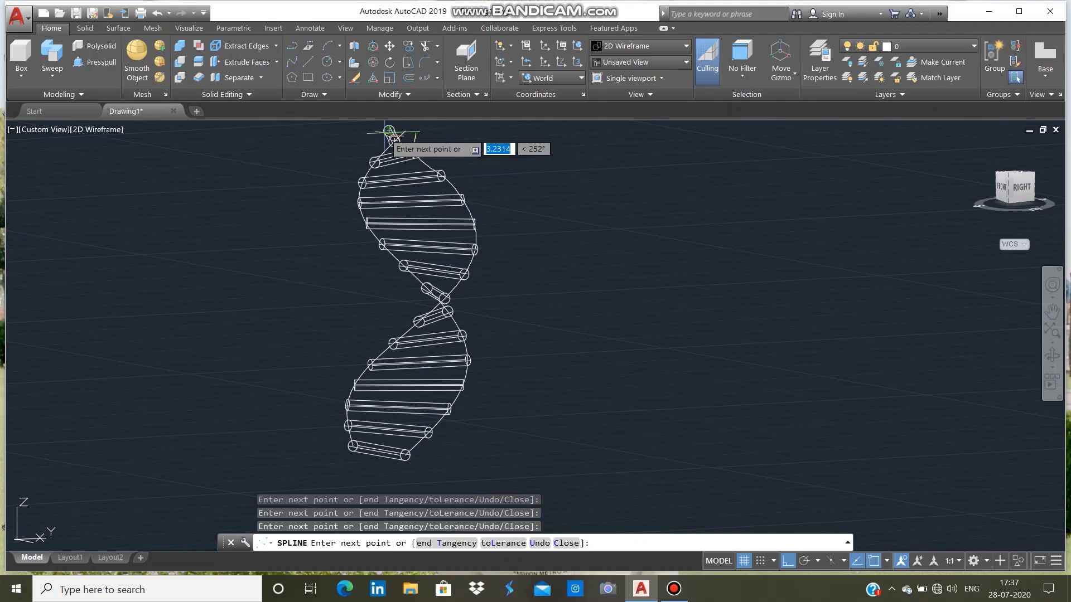
{"action": "right_click", "coordinate": [530, 195]}
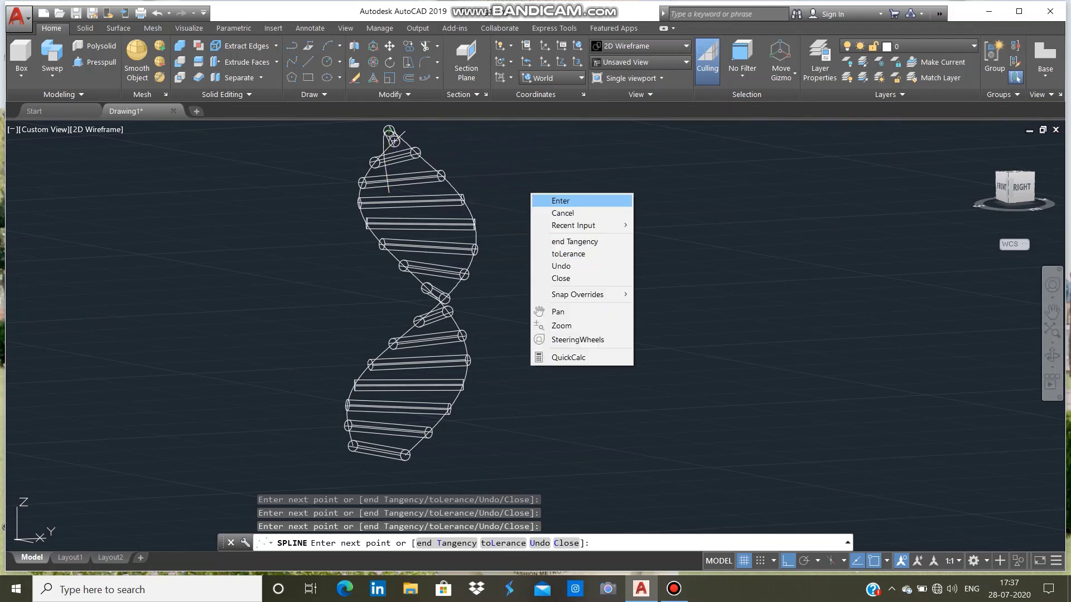
{"action": "left_click", "coordinate": [552, 199]}
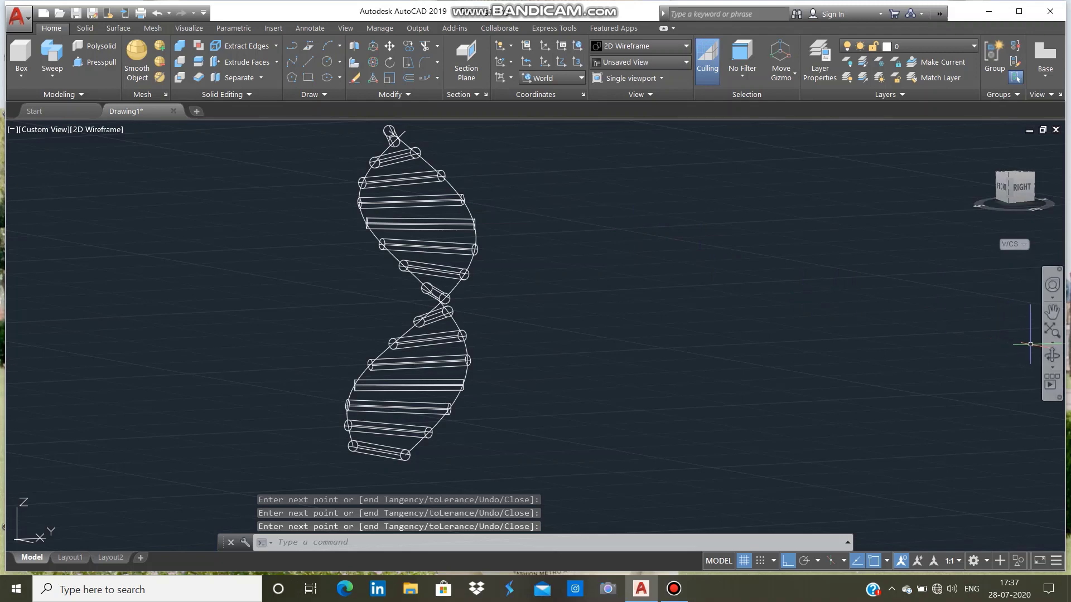
Join the two splines through the rods' free ends into a single curve.
{"action": "left_click", "coordinate": [1052, 356]}
{"action": "left_click_drag", "start_coordinate": [613, 312], "coordinate": [493, 313]}
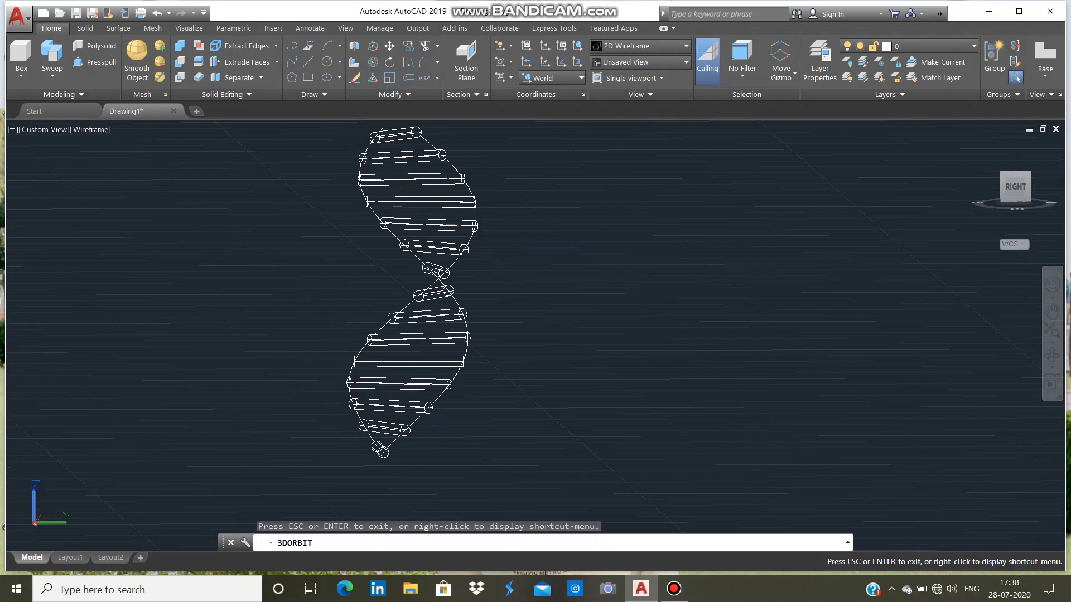
{"action": "key", "text": "Escape"}
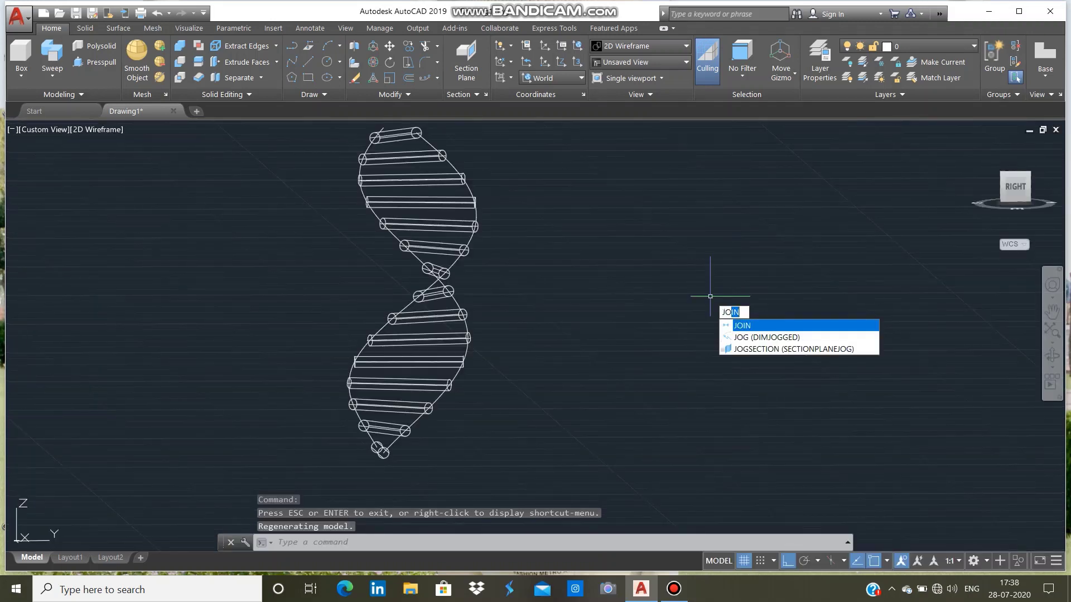
{"action": "key", "text": "Return"}
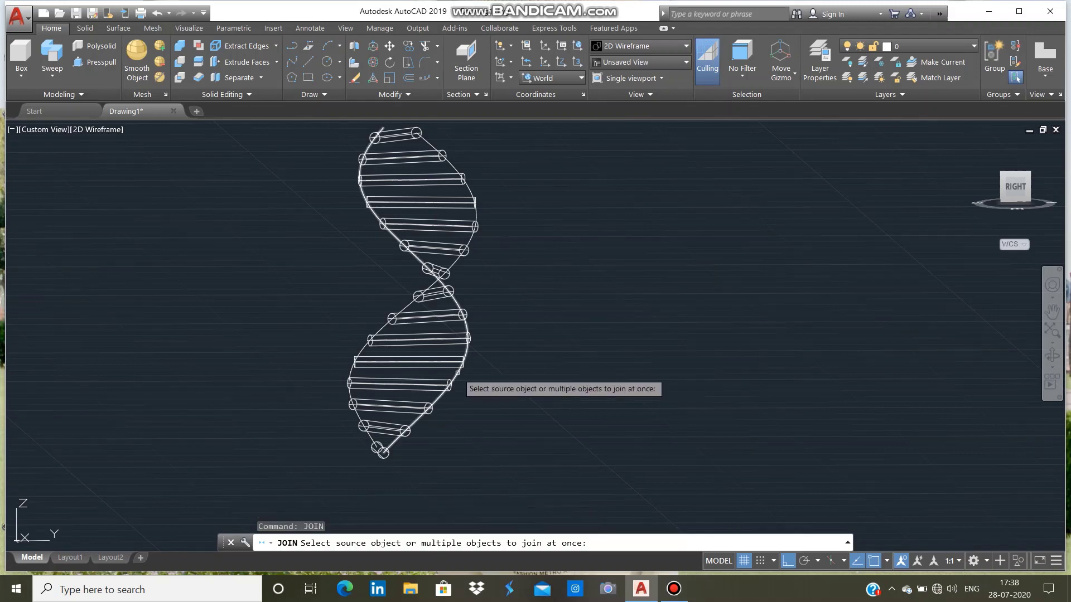
{"action": "left_click", "coordinate": [410, 303]}
{"action": "left_click", "coordinate": [384, 325]}
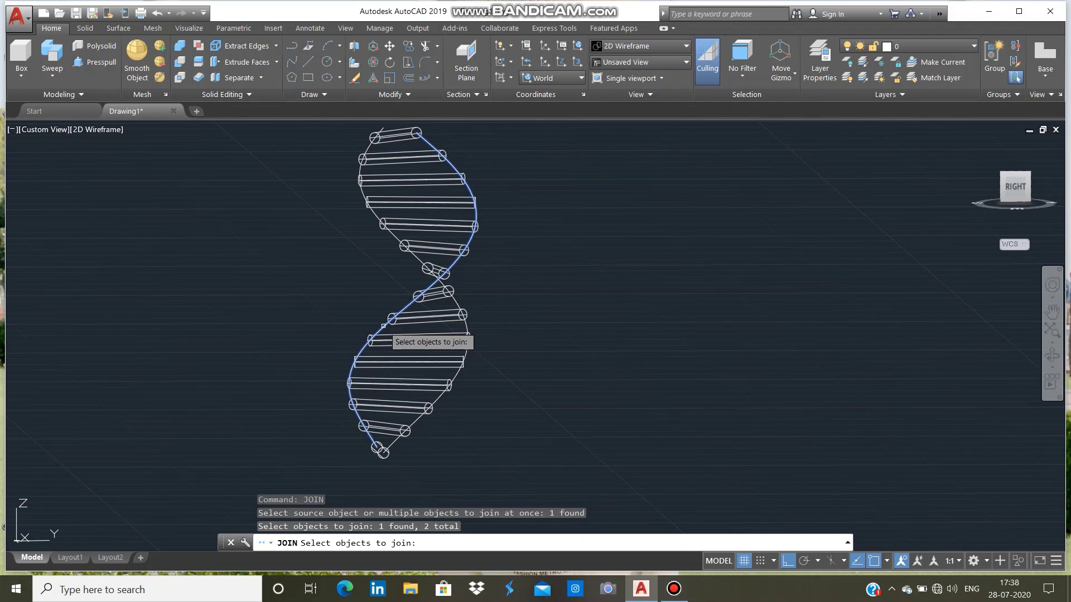
{"action": "key", "text": "Return"}
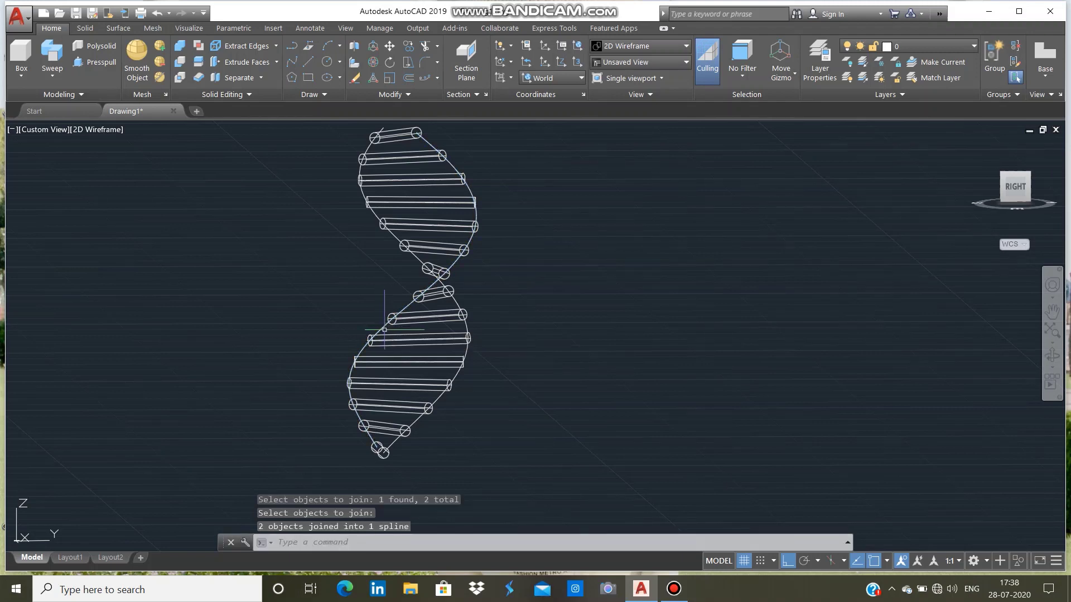
Draw two circles of radius 0.8, one below the other, in the empty area beside the helix.
{"action": "middle_click_drag", "start_coordinate": [585, 299], "coordinate": [581, 337], "text": "shift"}
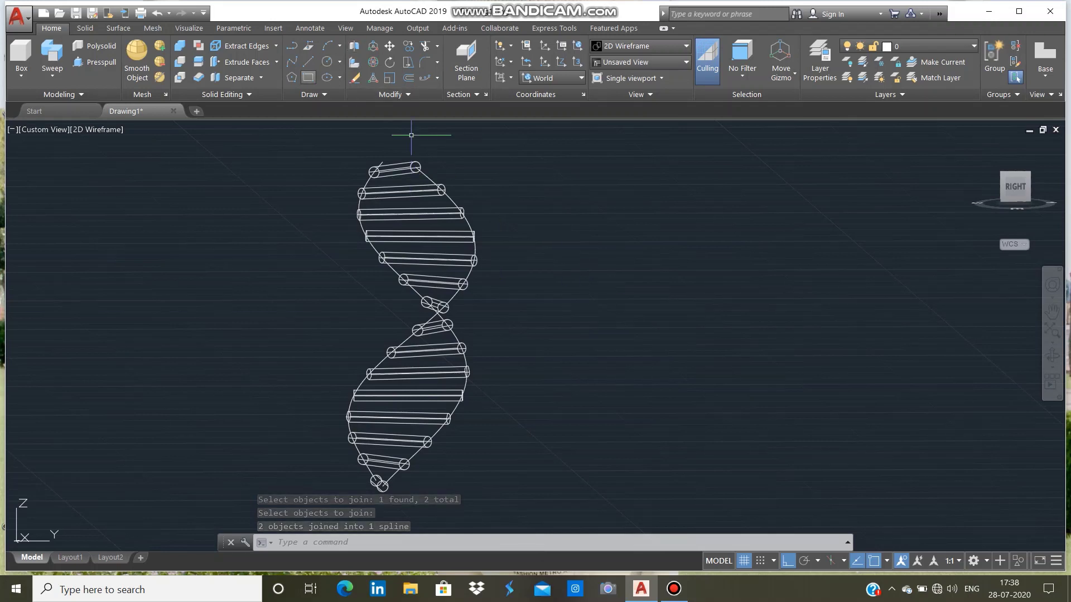
{"action": "left_click", "coordinate": [339, 62]}
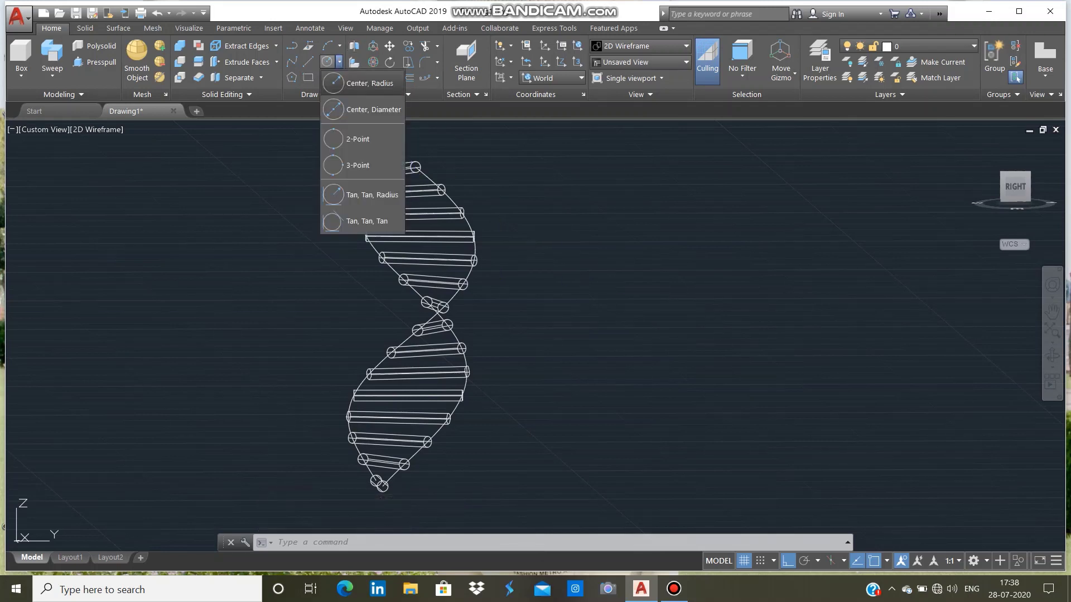
{"action": "left_click", "coordinate": [357, 82]}
{"action": "left_click", "coordinate": [671, 289]}
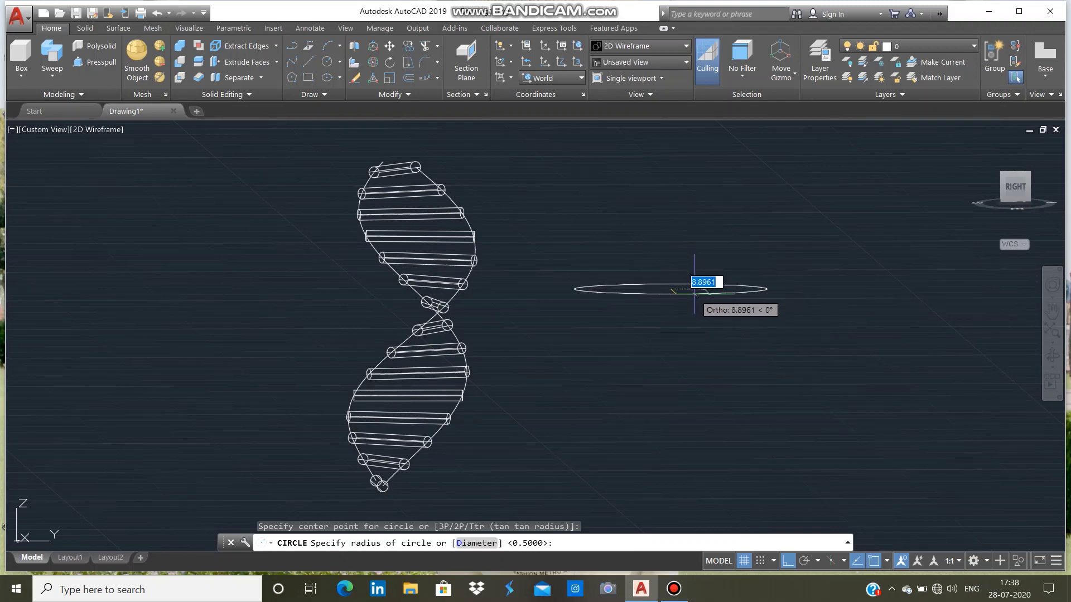
{"action": "type", "text": ".8"}
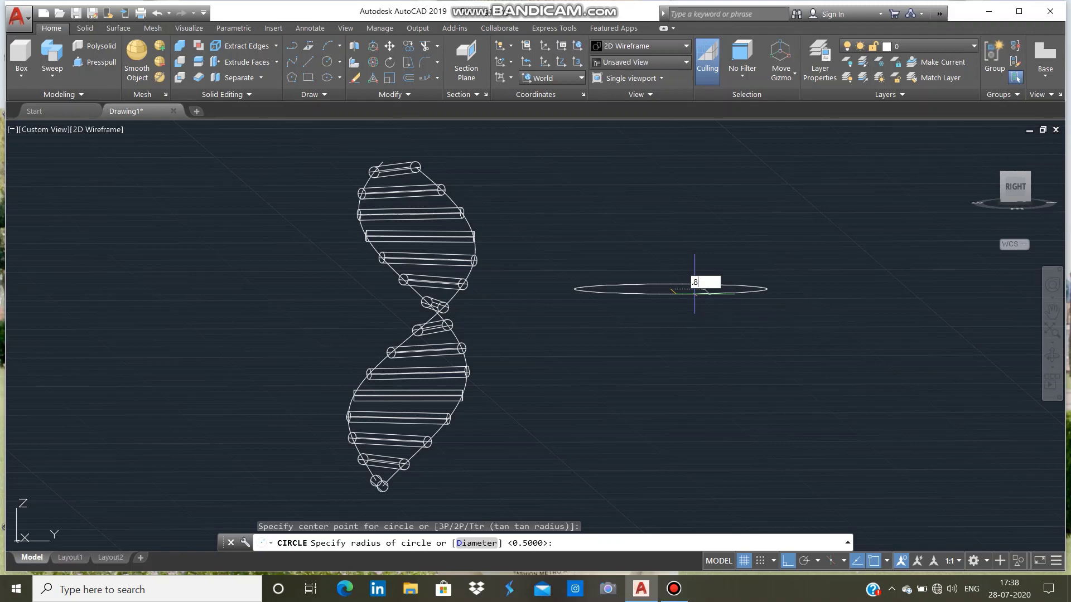
{"action": "key", "text": "Return"}
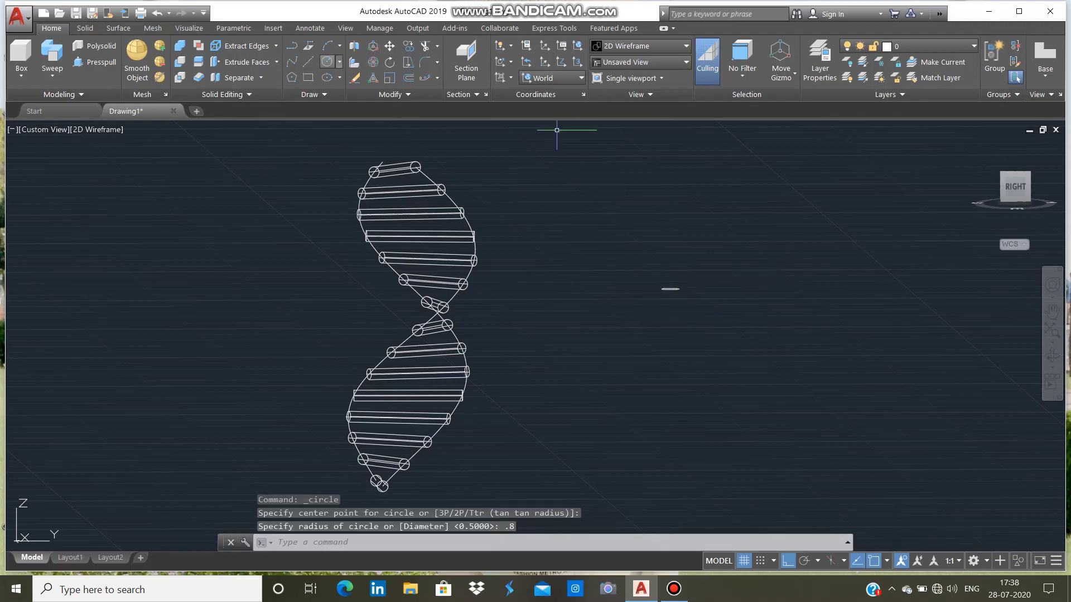
{"action": "key", "text": "Return"}
{"action": "left_click", "coordinate": [668, 296]}
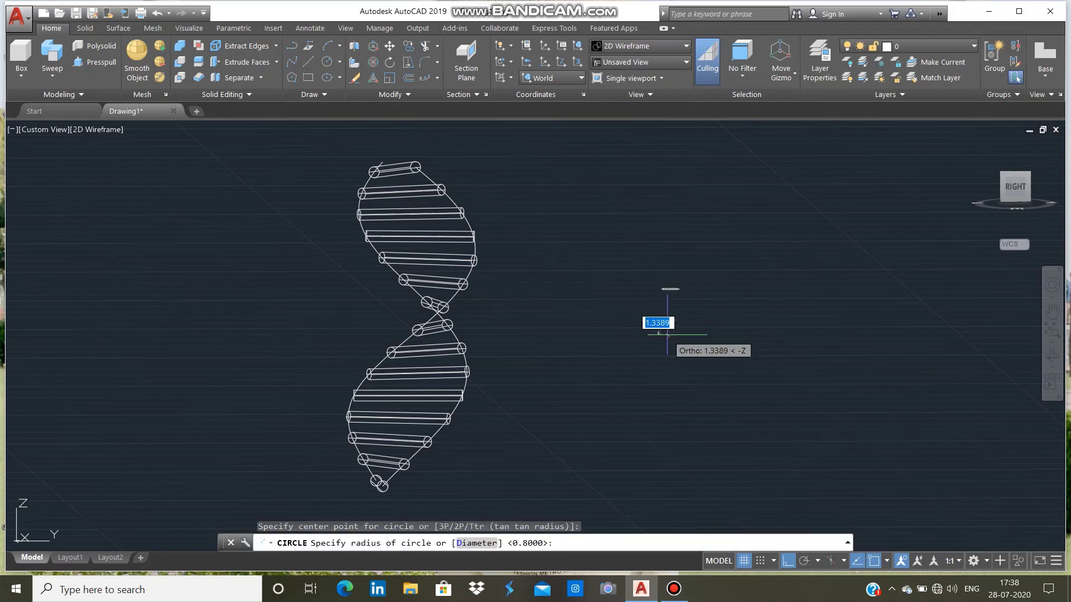
{"action": "key", "text": "BackSpace"}
{"action": "key", "text": "Return"}
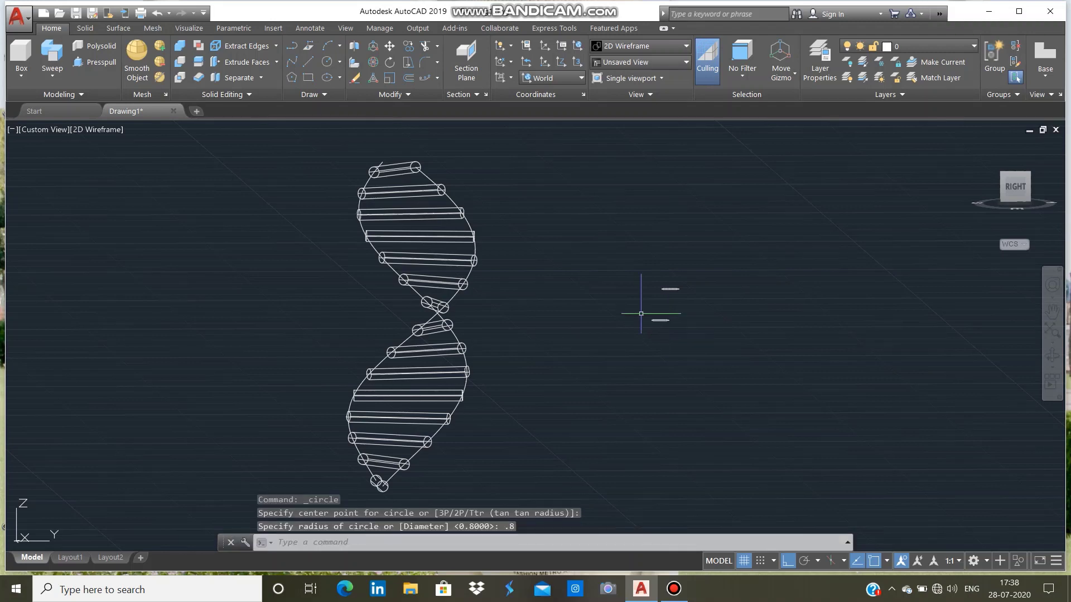
Sweep the upper 0.8-radius circle along the joined spline at the rods' free ends to form a solid strand.
{"action": "left_click", "coordinate": [52, 53]}
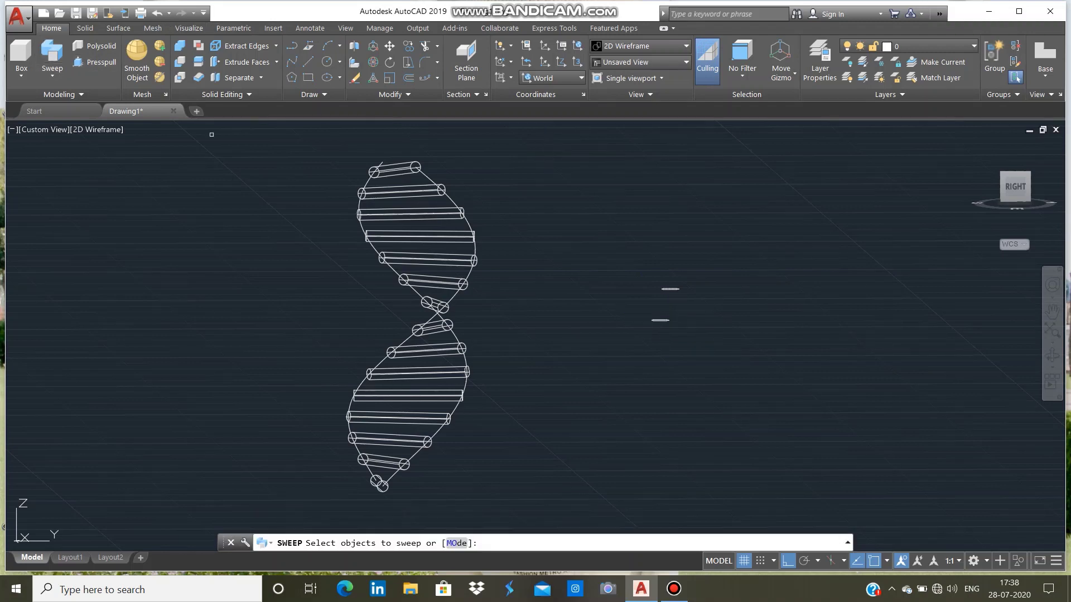
{"action": "left_click", "coordinate": [678, 288]}
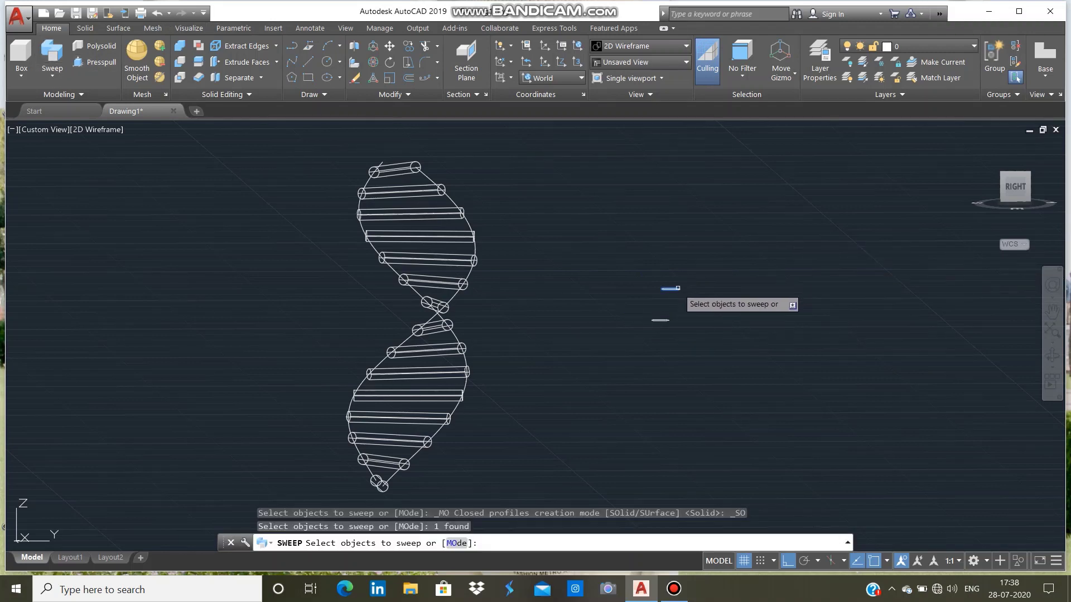
{"action": "key", "text": "Return"}
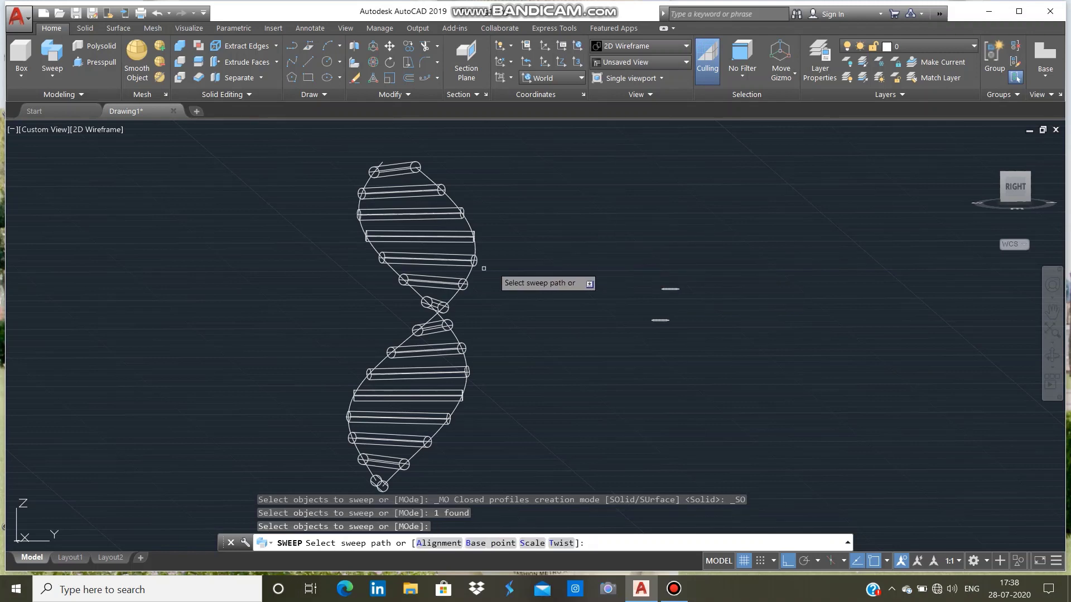
{"action": "left_click", "coordinate": [471, 270]}
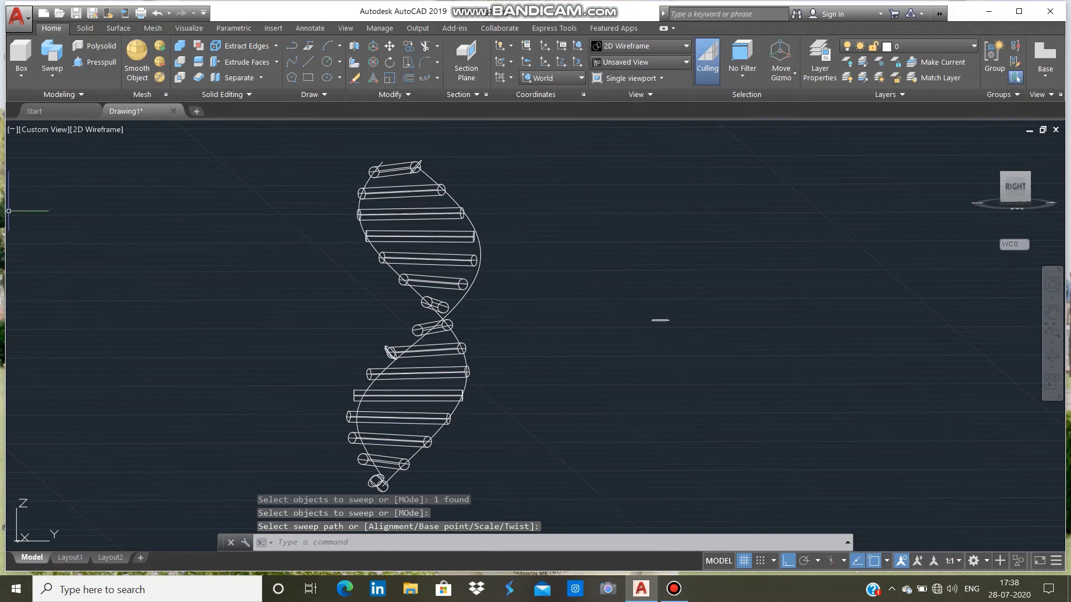
Sweep the remaining 0.8-radius circle beside the model along the original helix to form the second solid strand.
{"action": "left_click", "coordinate": [52, 73]}
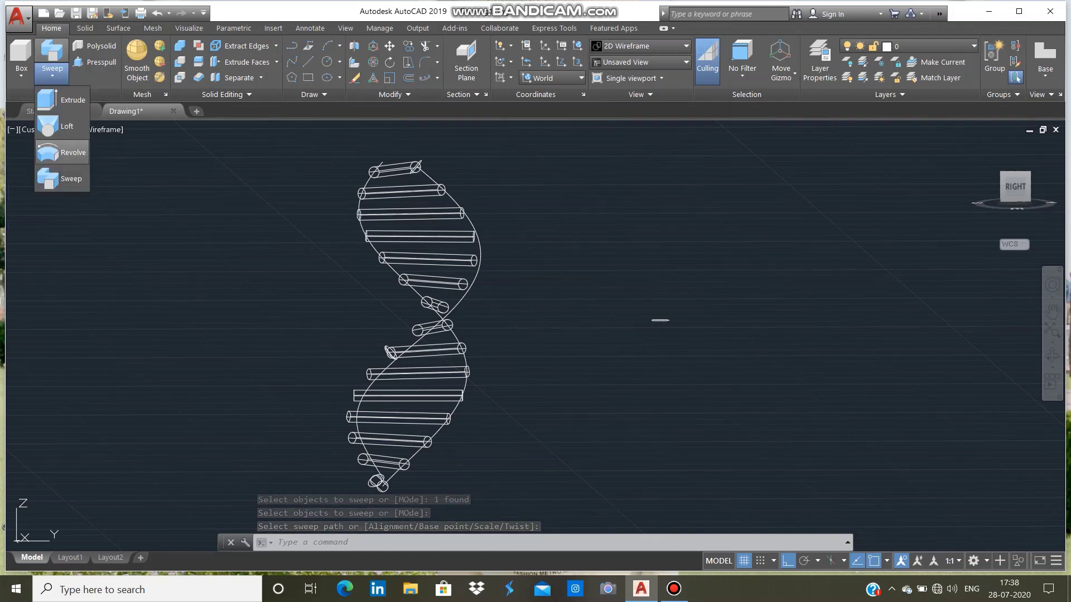
{"action": "left_click", "coordinate": [61, 179]}
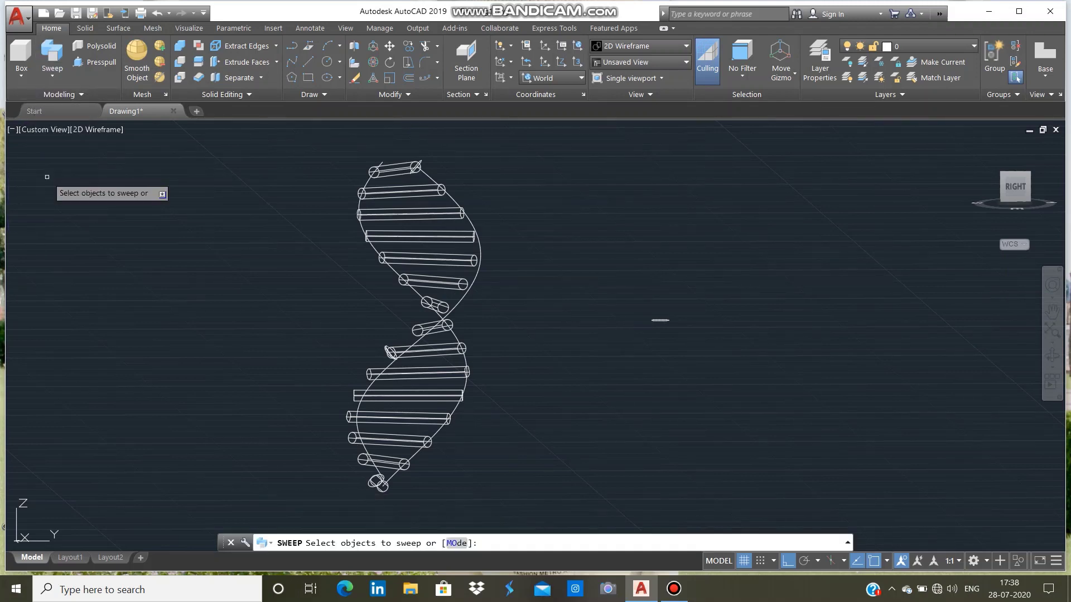
{"action": "left_click", "coordinate": [659, 320]}
{"action": "key", "text": "Return"}
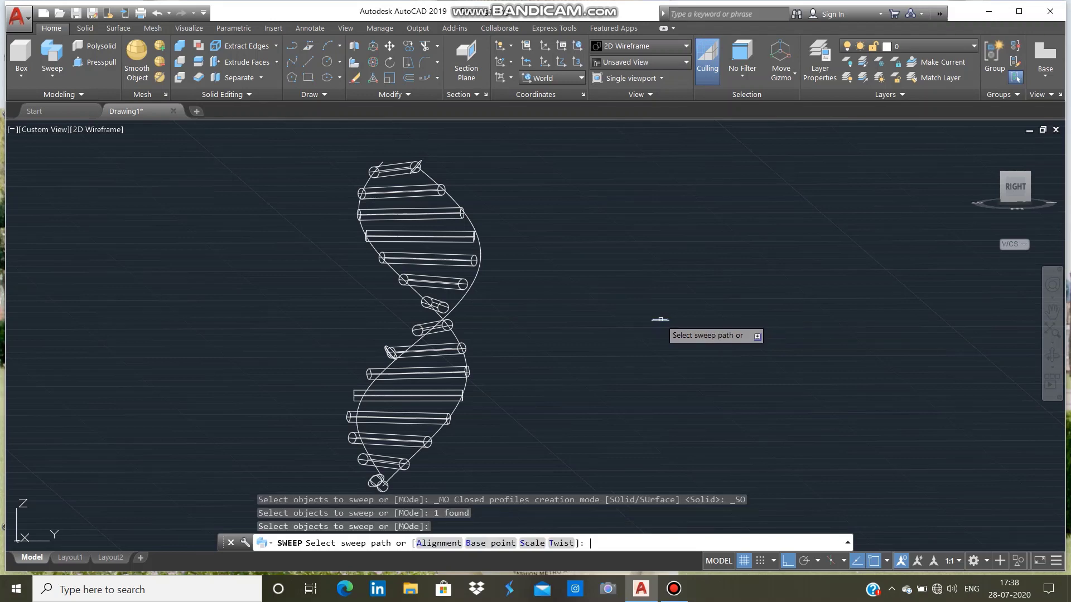
{"action": "left_click", "coordinate": [416, 290]}
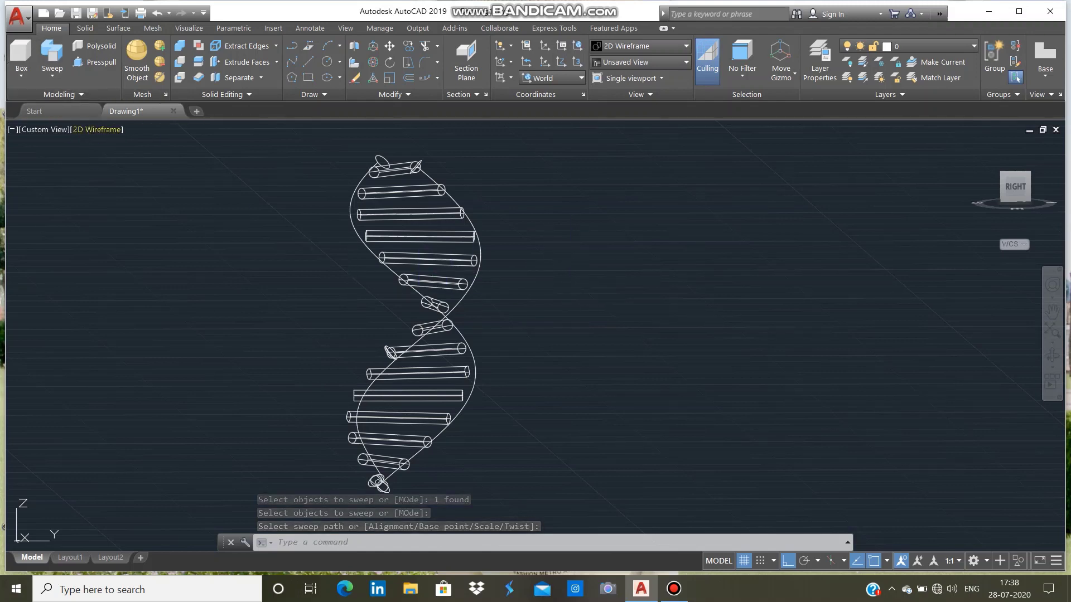
Display the model in the Shades of Gray visual style and inspect both strands and the rods from several sides.
{"action": "left_click", "coordinate": [97, 129]}
{"action": "left_click", "coordinate": [146, 231]}
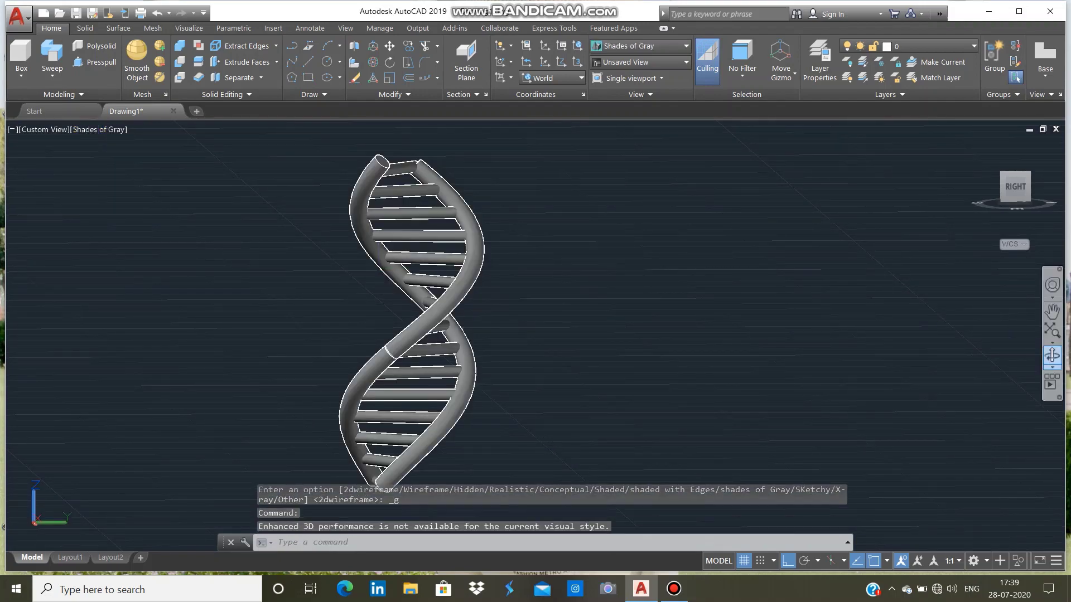
{"action": "left_click", "coordinate": [1053, 355]}
{"action": "left_click_drag", "start_coordinate": [413, 335], "coordinate": [859, 346]}
{"action": "scroll", "coordinate": [410, 329], "scroll_direction": "up", "scroll_amount": 3}
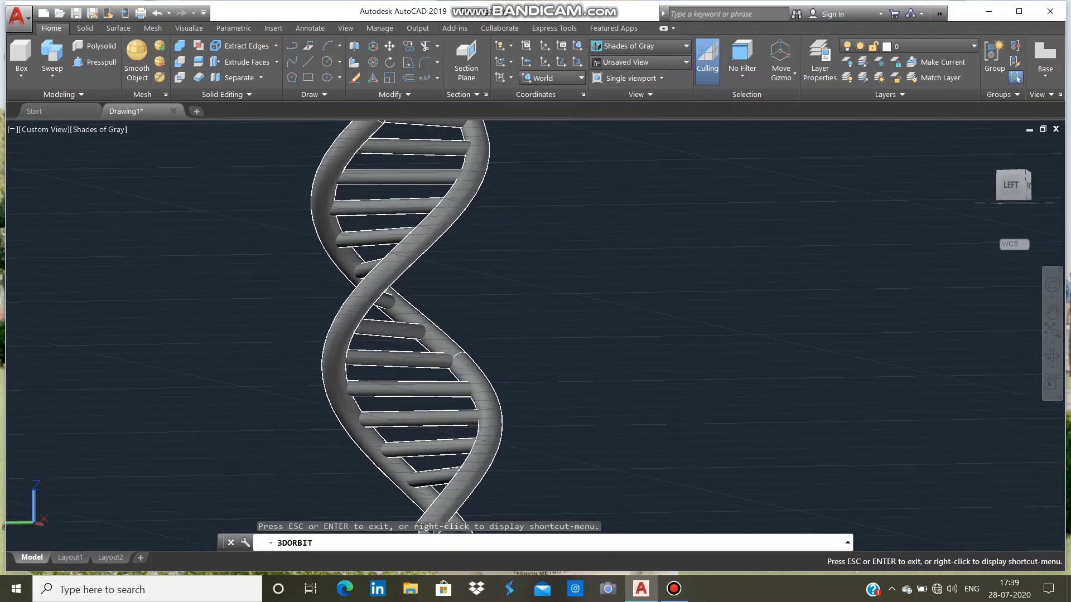
{"action": "left_click_drag", "start_coordinate": [410, 329], "coordinate": [568, 335]}
{"action": "scroll", "coordinate": [391, 338], "scroll_direction": "down", "scroll_amount": 3}
{"action": "left_click_drag", "start_coordinate": [390, 338], "coordinate": [418, 347]}
{"action": "scroll", "coordinate": [418, 347], "scroll_direction": "up", "scroll_amount": 2}
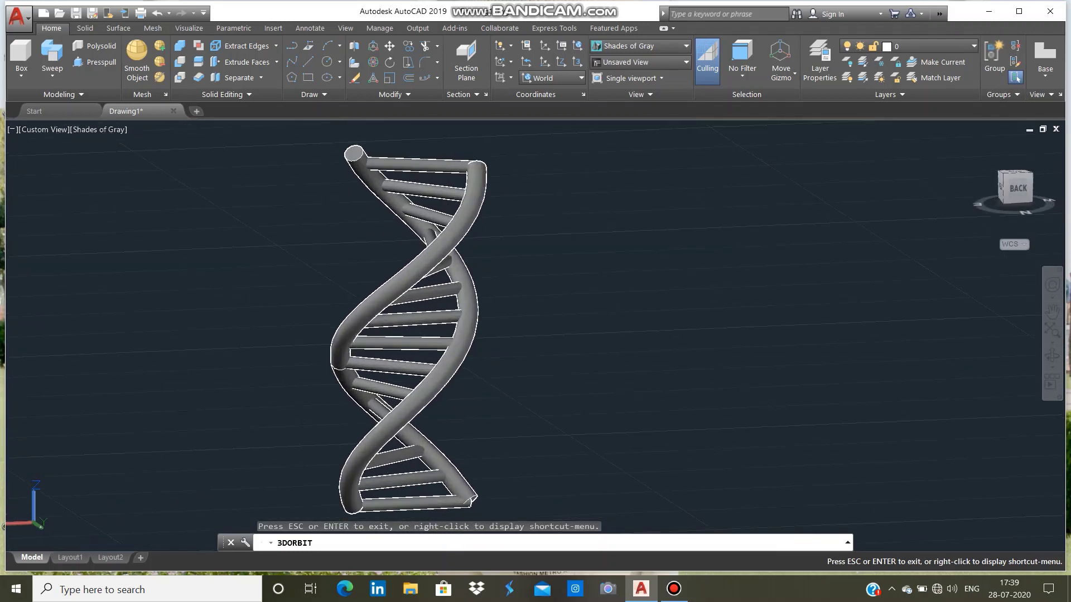
{"action": "key", "text": "Escape"}
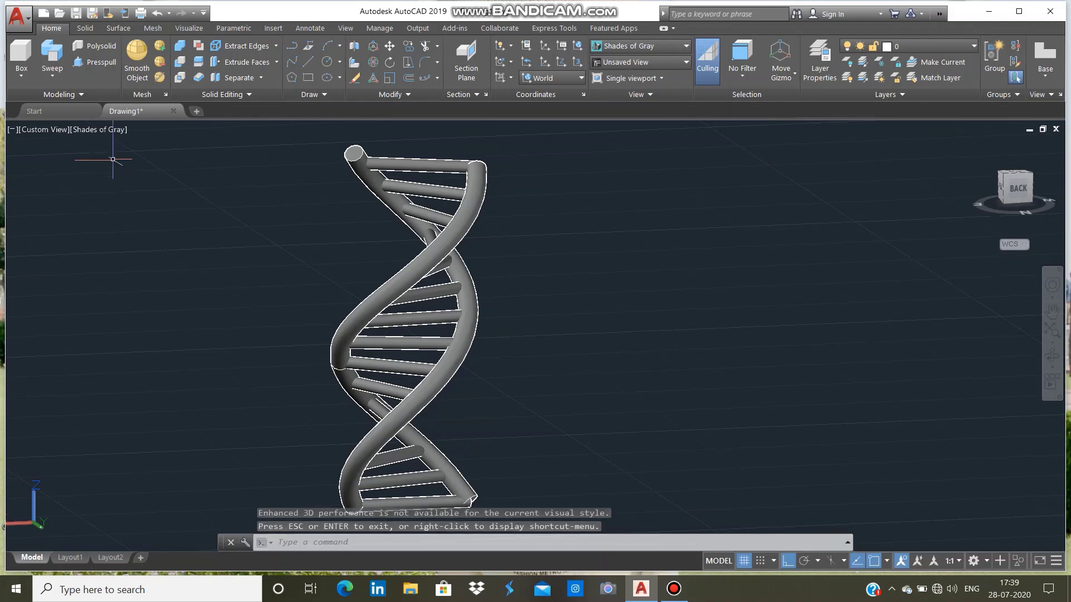
Display the double helix in the Shaded visual style, viewed mainly from the front and slightly above.
{"action": "left_click", "coordinate": [104, 129]}
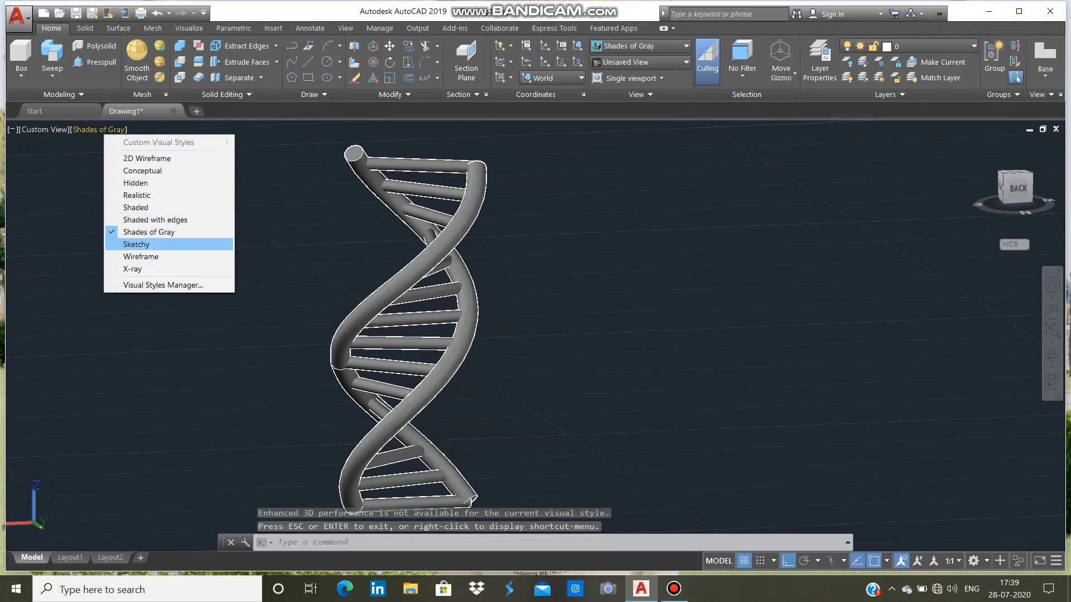
{"action": "left_click", "coordinate": [145, 207]}
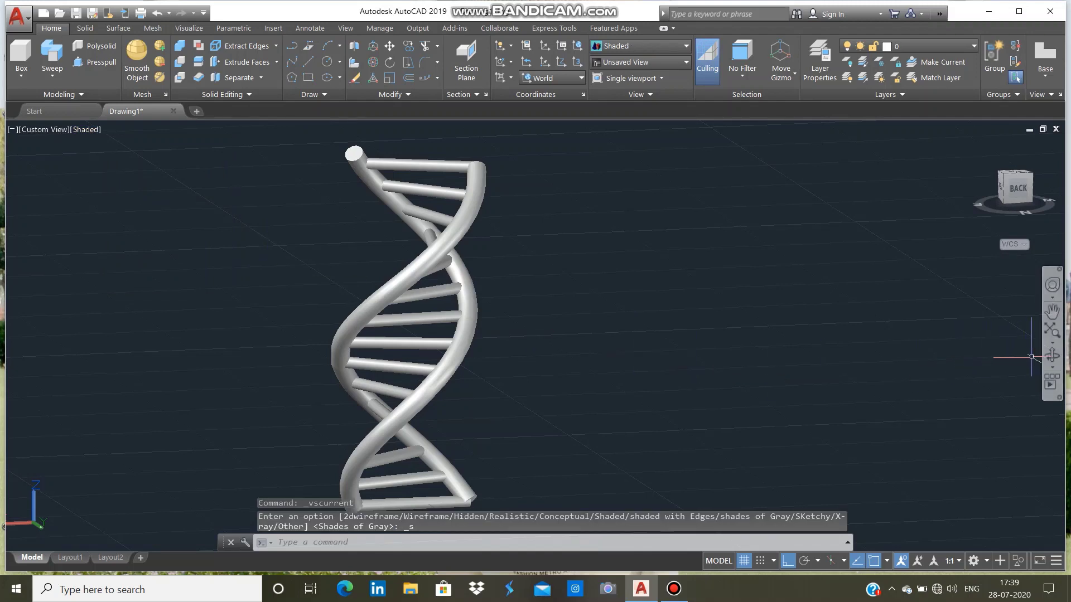
{"action": "left_click", "coordinate": [1052, 355]}
{"action": "left_click_drag", "start_coordinate": [859, 356], "coordinate": [410, 356]}
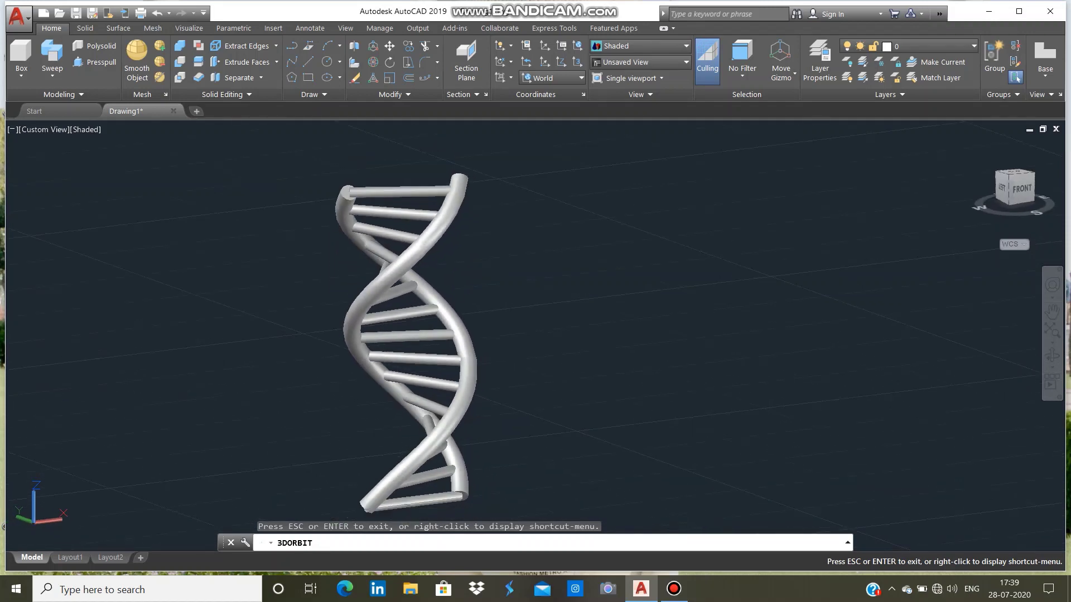
{"action": "middle_click_drag", "start_coordinate": [394, 363], "coordinate": [395, 337]}
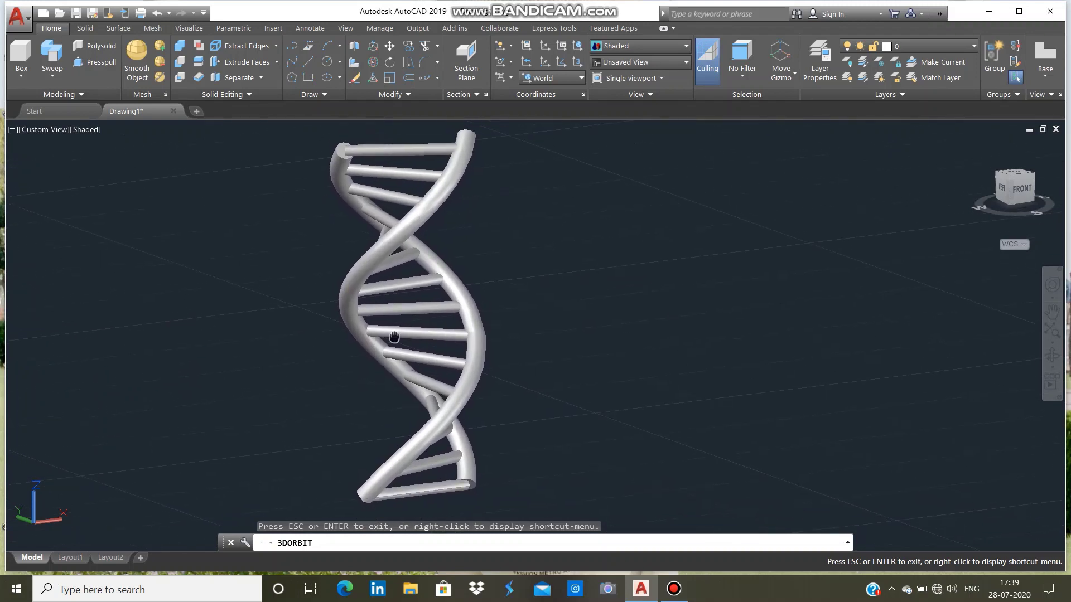
{"action": "key", "text": "Escape"}
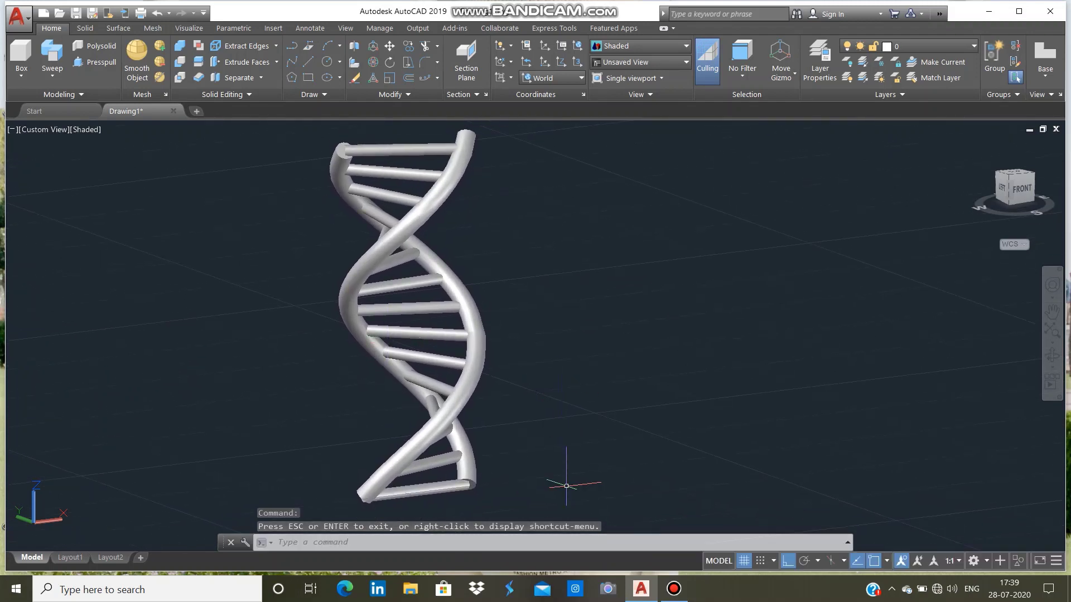